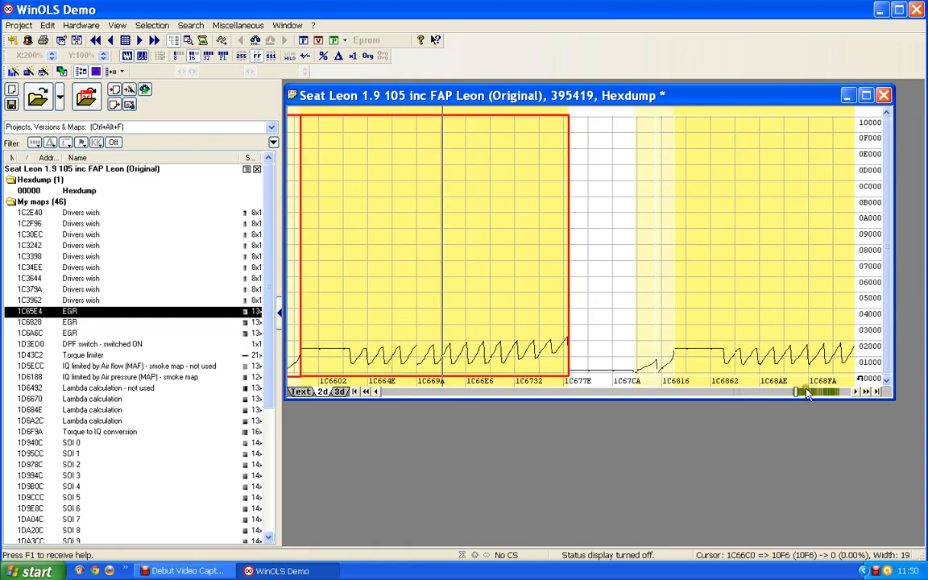
Step: Browse the 2D hexdump graph forward to find the group of small single-row maps around address 1CA032
left_click_drag(808, 392, 830, 394)
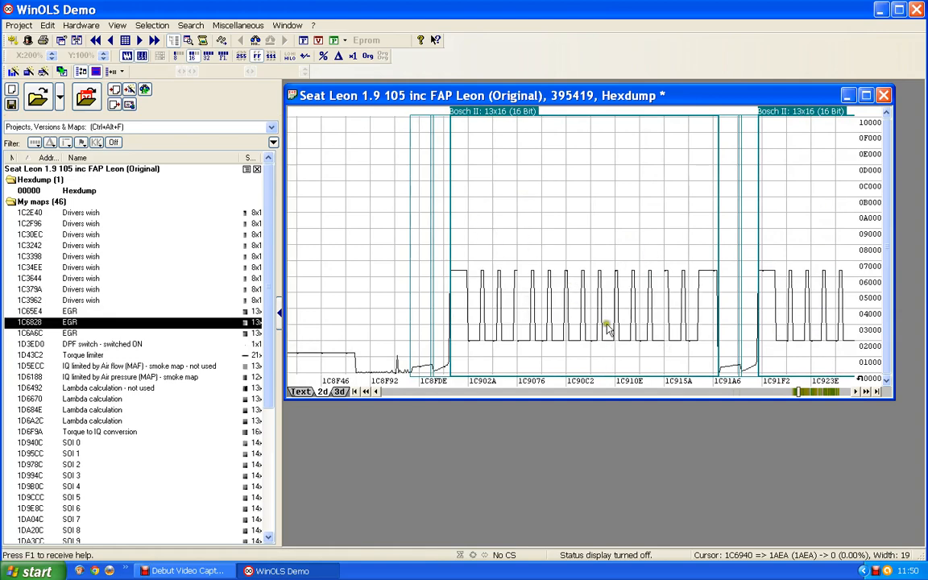
left_click(819, 392)
left_click(820, 392)
left_click(819, 392)
left_click(819, 392)
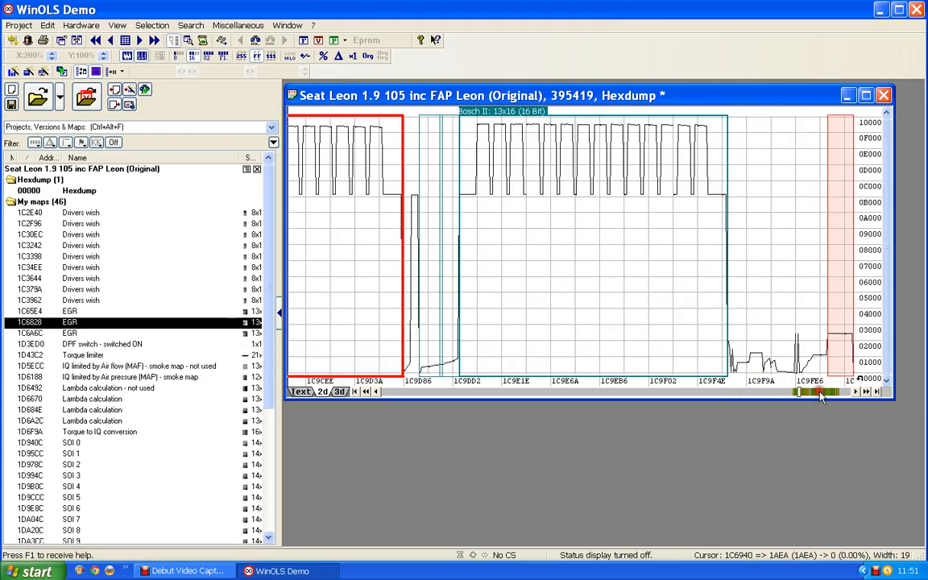
left_click(819, 392)
scroll(518, 368, "up", 4)
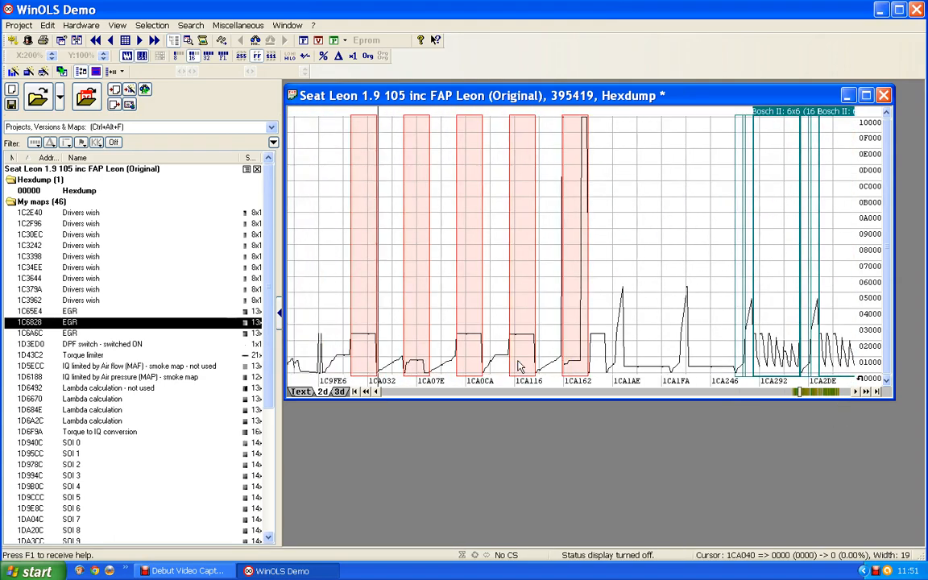
scroll(519, 367, "up", 2)
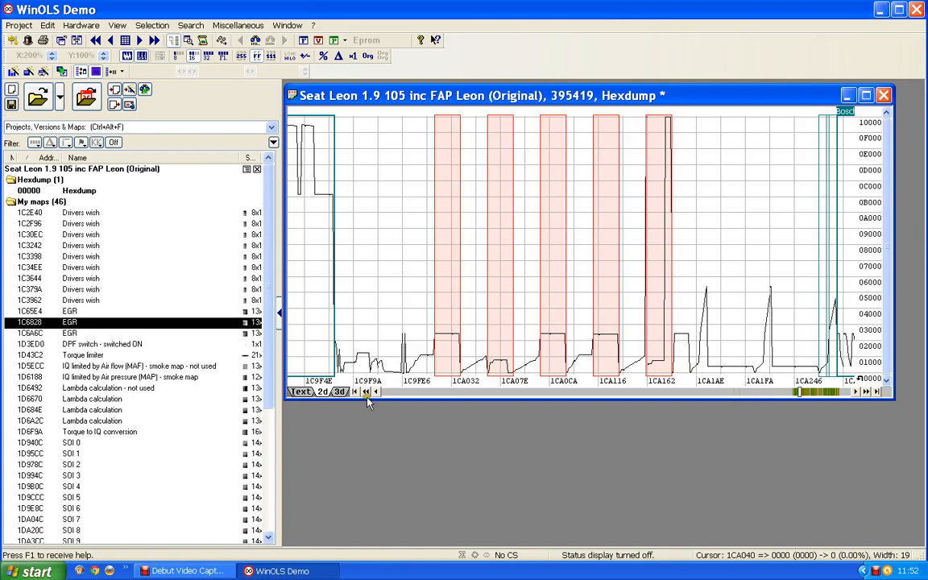
Step: Show the hexdump as text with its values in decimal
left_click(299, 392)
scroll(487, 319, "up", 2)
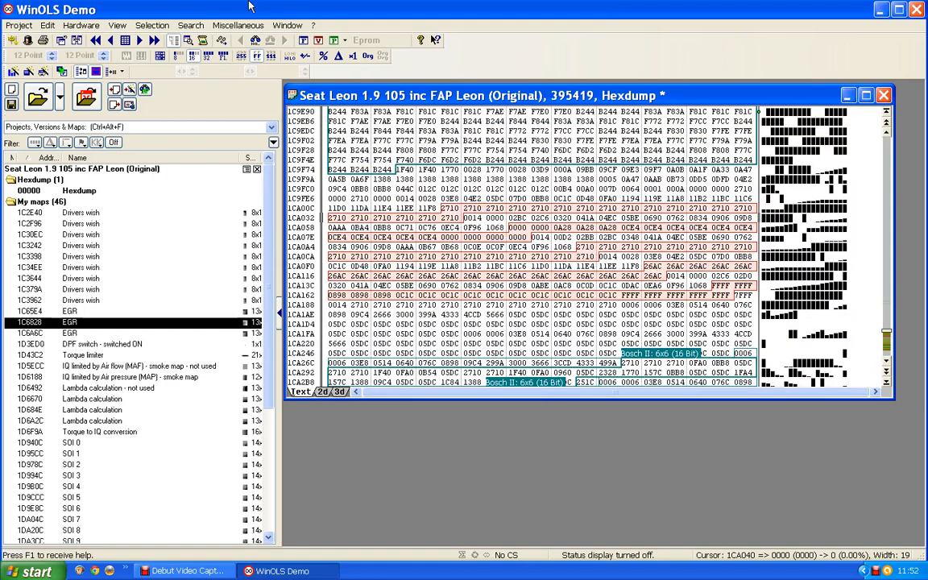
left_click(242, 55)
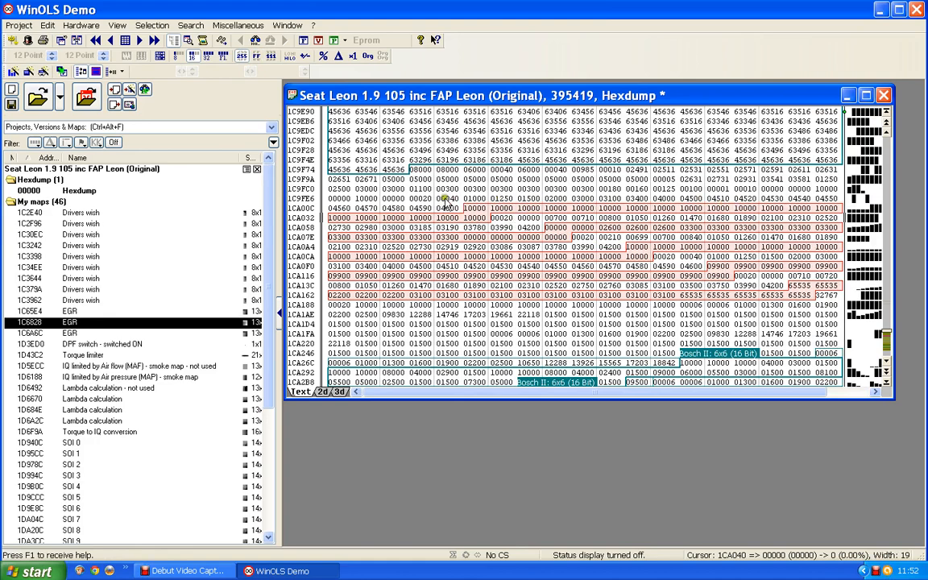
left_click(418, 197)
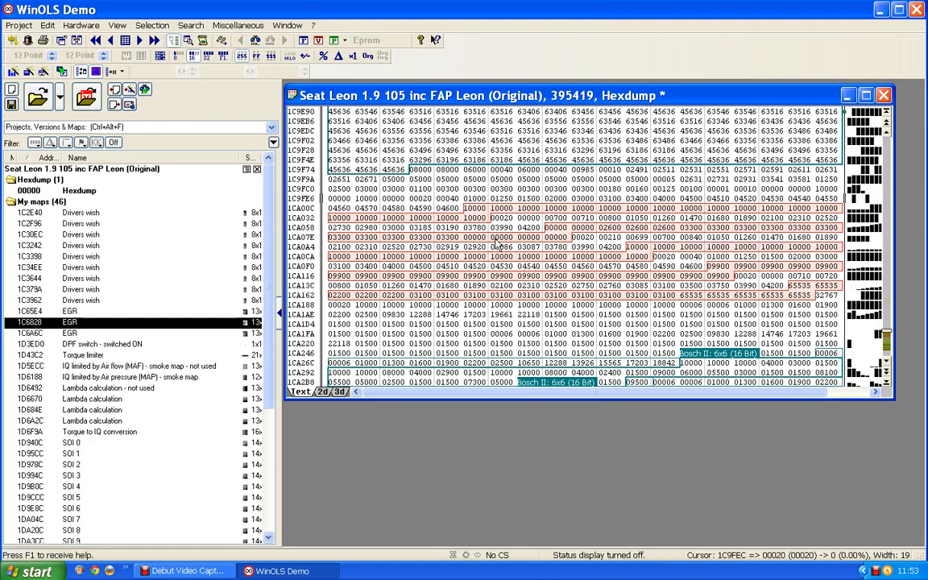
Step: Align the hexdump so a row starts at address 1CA068, and count the marked map's values by selecting them through 1CA08E
left_click(558, 228)
key("ctrl+Left")
key("ctrl+Left")
key("ctrl+Left")
key("ctrl+Left")
key("ctrl+Left")
key("ctrl+Left")
key("ctrl+Left")
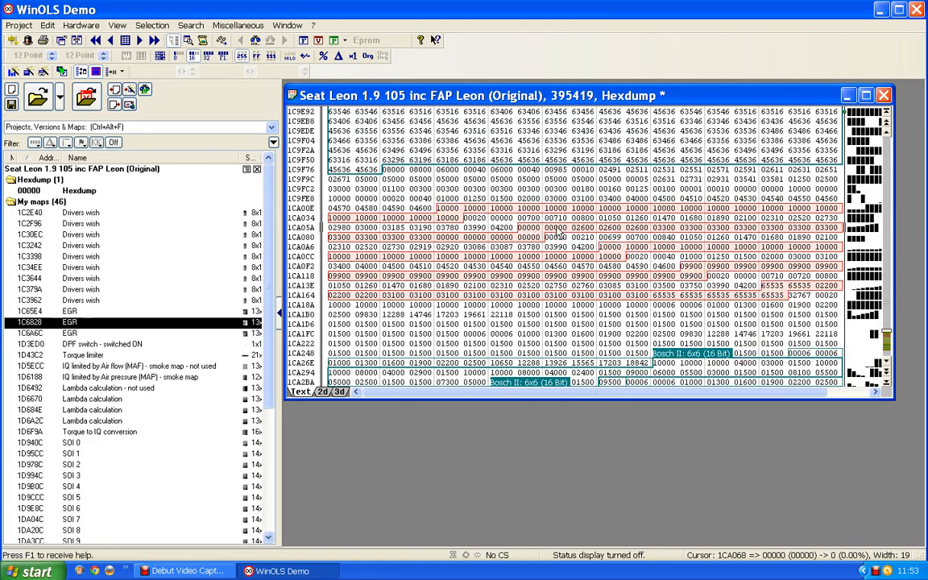
key("ctrl+Left")
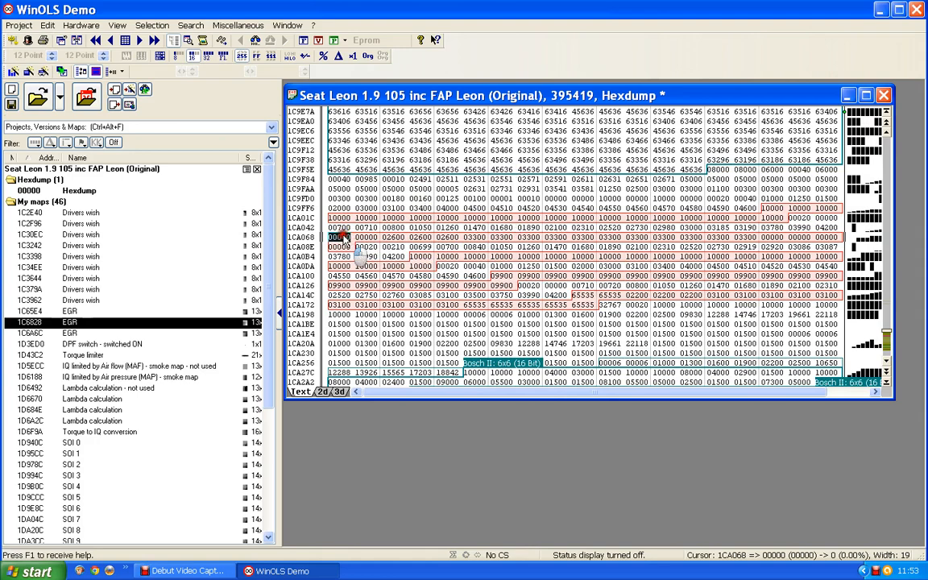
left_click_drag(343, 236, 352, 245)
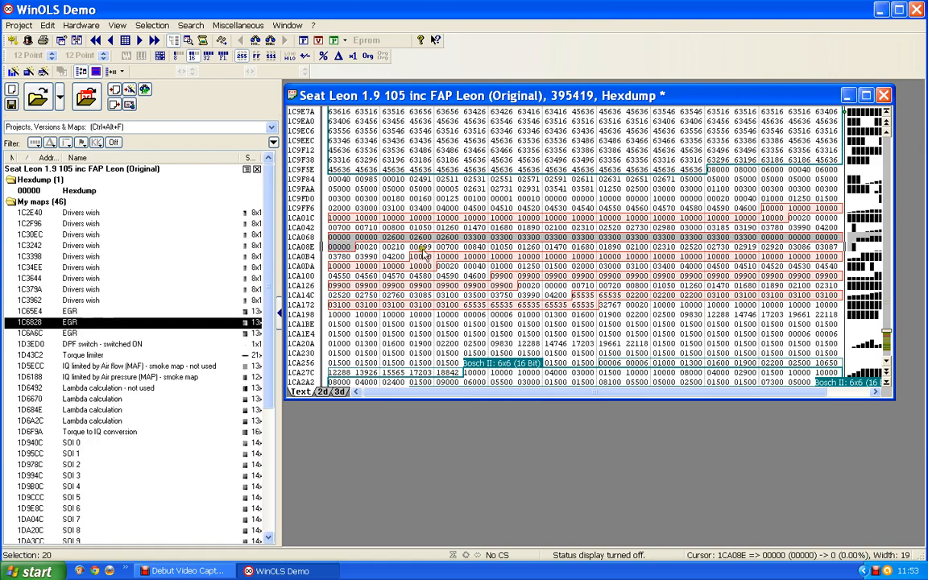
left_click(393, 246)
Step: Widen the hexdump to 20 columns and shift the data so that a row starts at address 1CA068
left_click(395, 239)
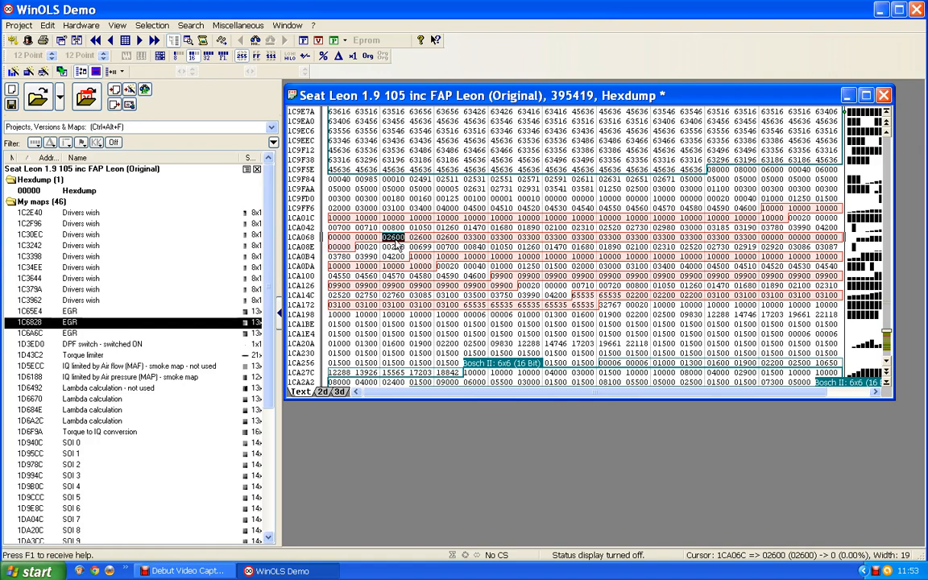
key("w")
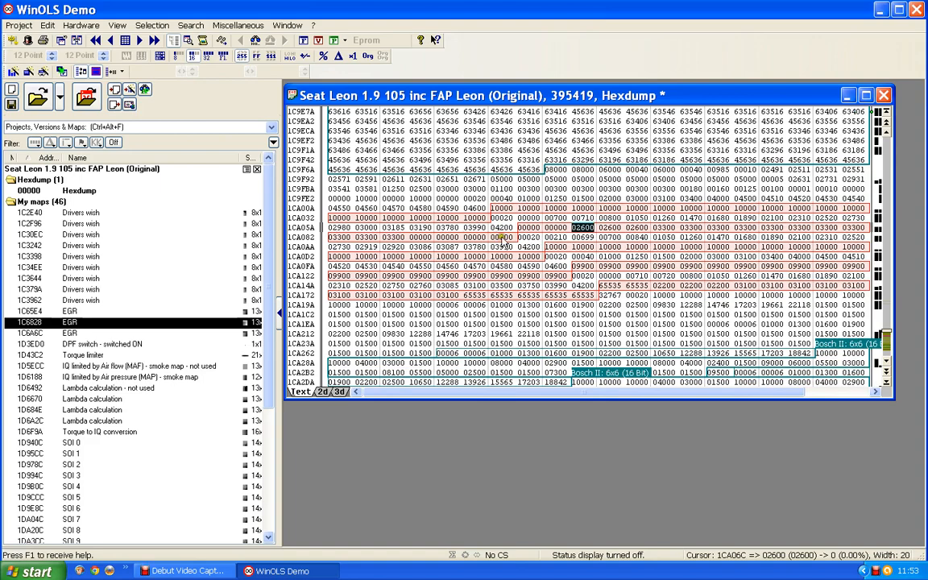
left_click(529, 229)
key("ctrl+Right")
key("ctrl+Right")
key("ctrl+Right")
key("ctrl+Right")
key("ctrl+Right")
key("ctrl+Right")
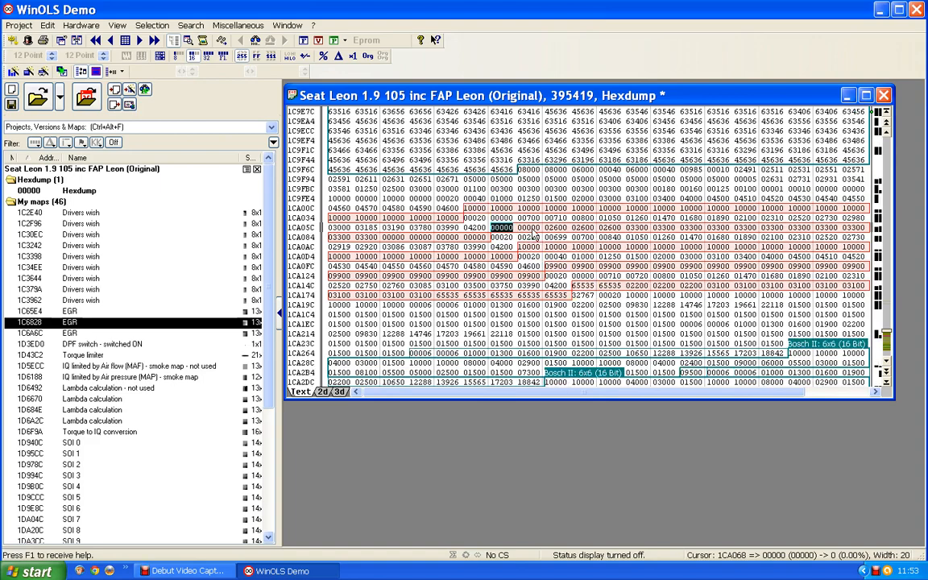
key("ctrl+Right")
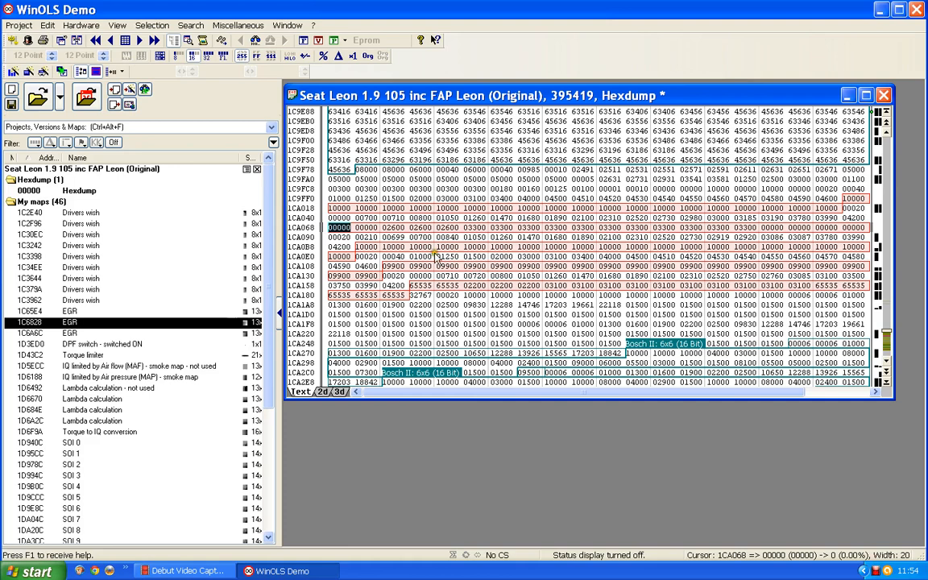
Step: Create a 20x1 map from the values at 1CA068 to 1CA08E and label its x-axis Engine speed with unit rpm
left_click_drag(339, 234, 849, 228)
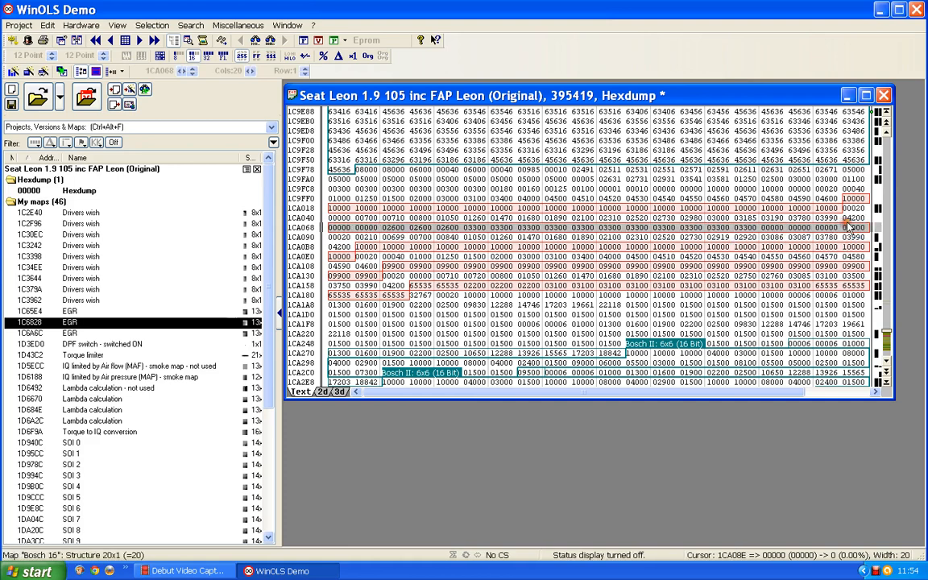
key("k")
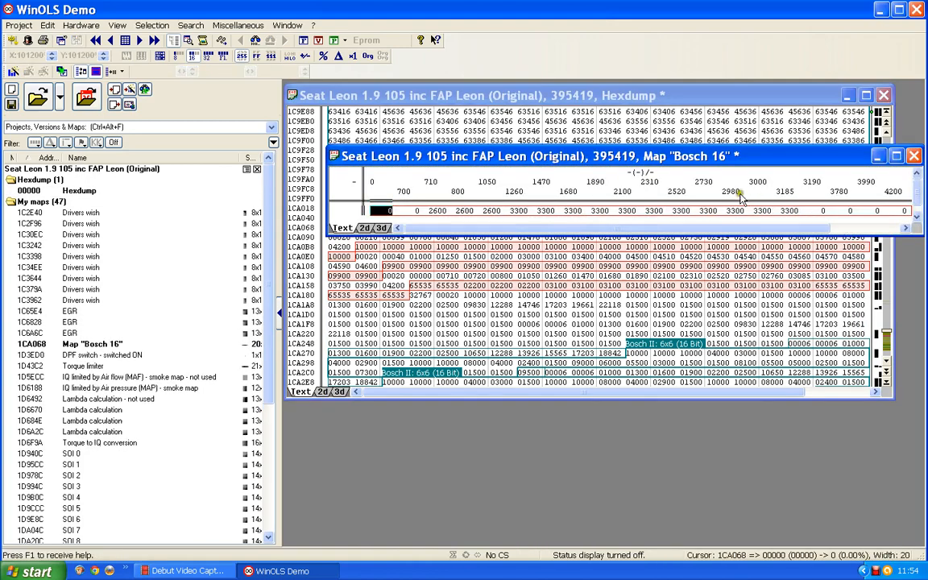
left_click(583, 185)
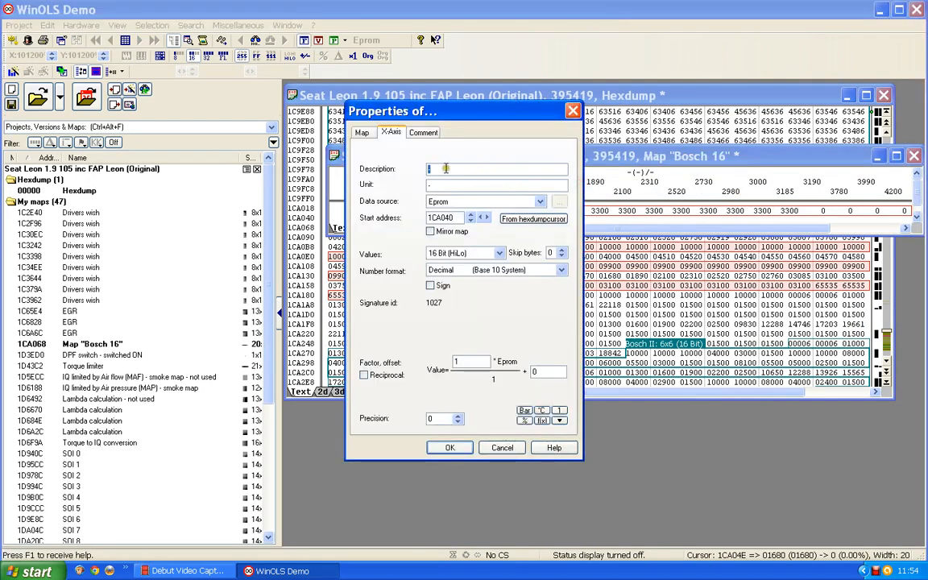
type("Engine spee")
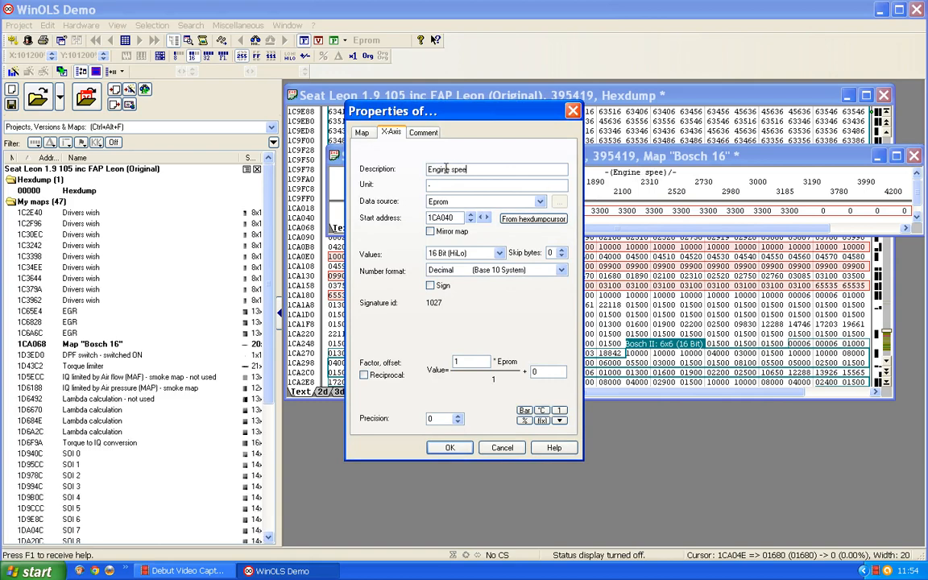
type("d")
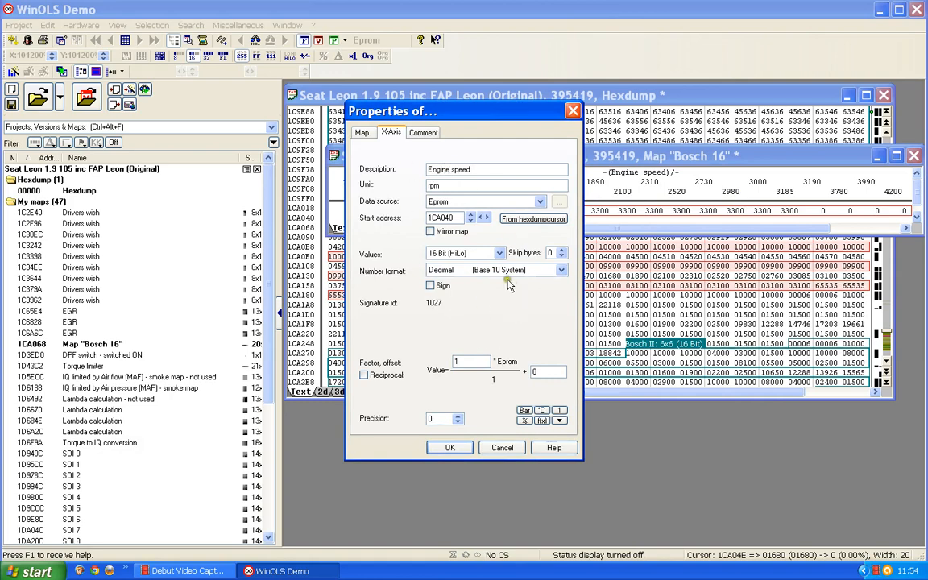
left_click(449, 447)
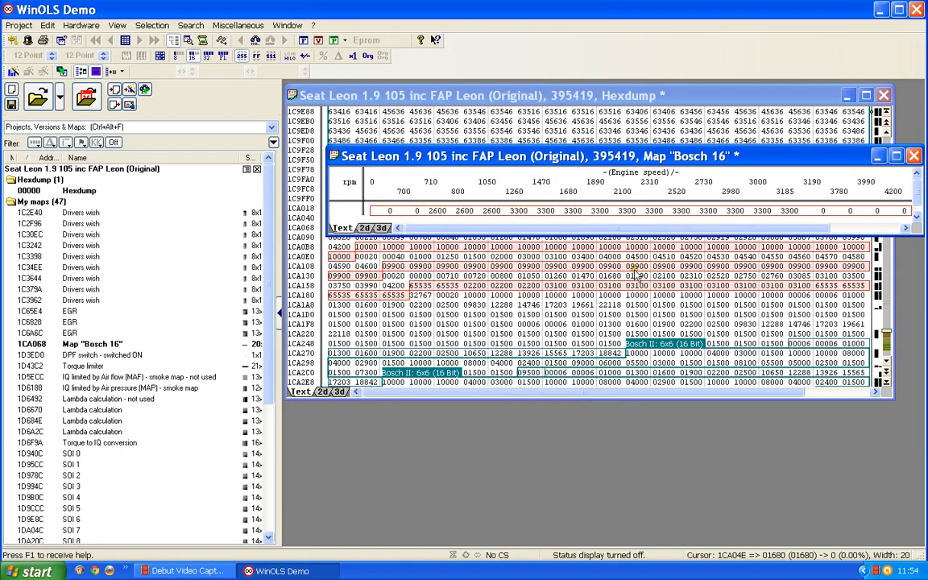
Step: Name the new map EGR Hysteresis map 2, with the description IQ and the unit mg/stroke
double_click(612, 214)
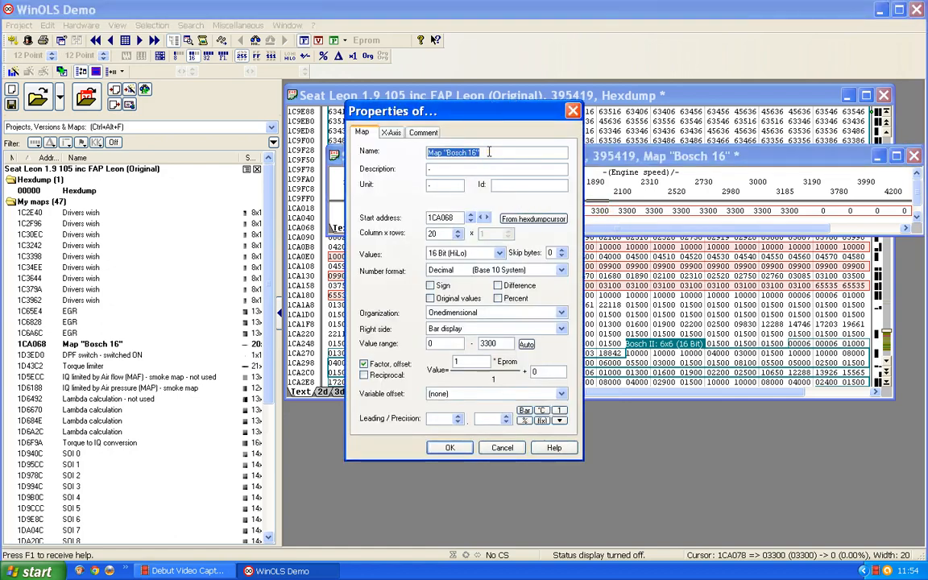
type("IQ")
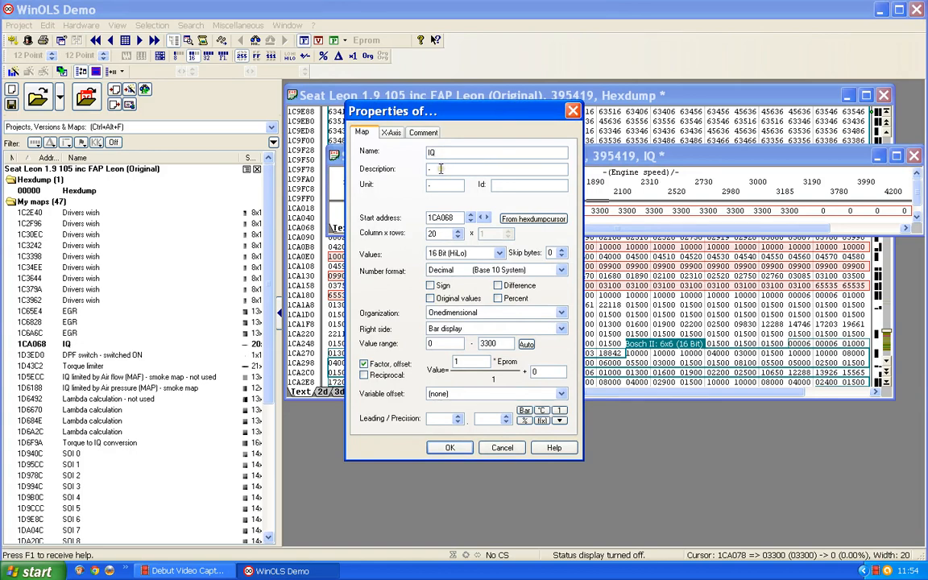
key("BackSpace")
key("BackSpace")
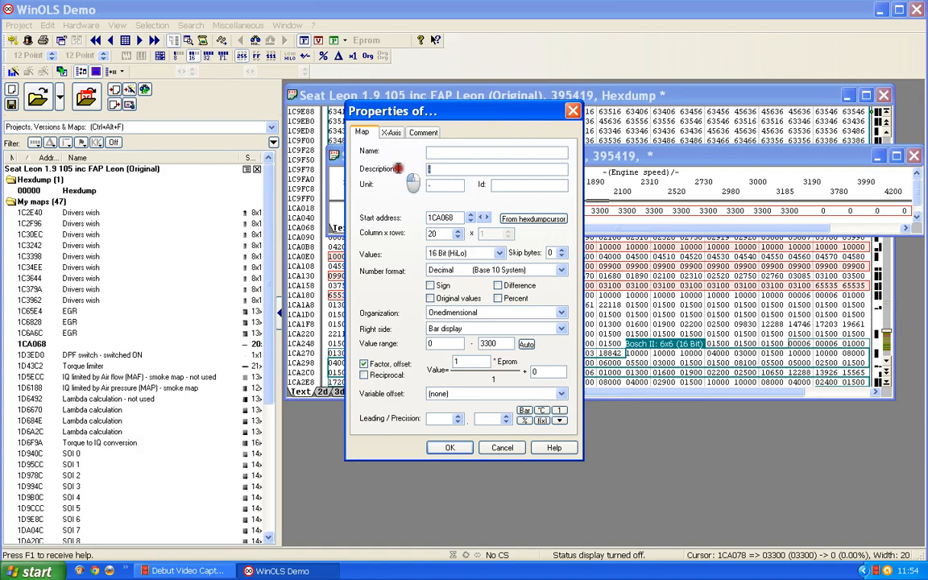
key("Tab")
type("IQ")
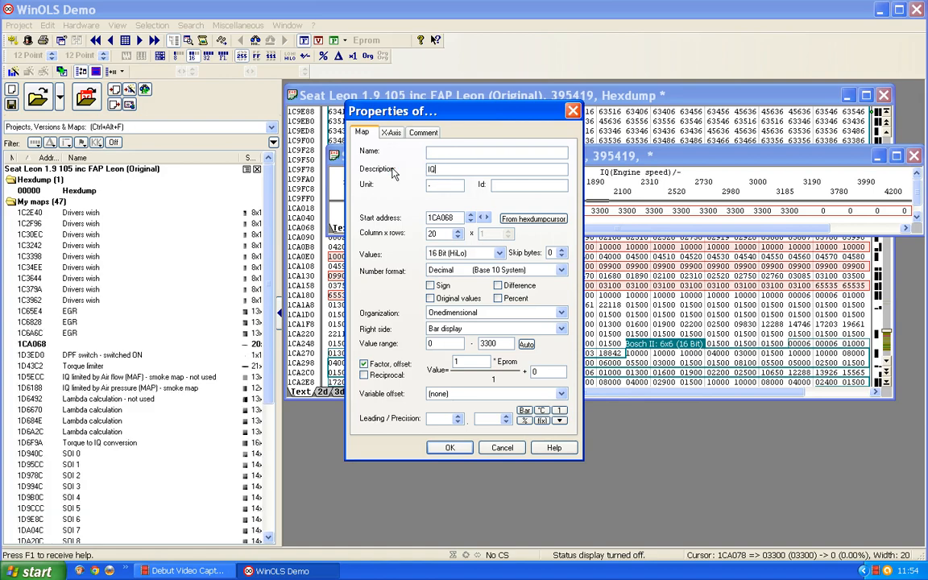
left_click(428, 185)
type("mg/stroke")
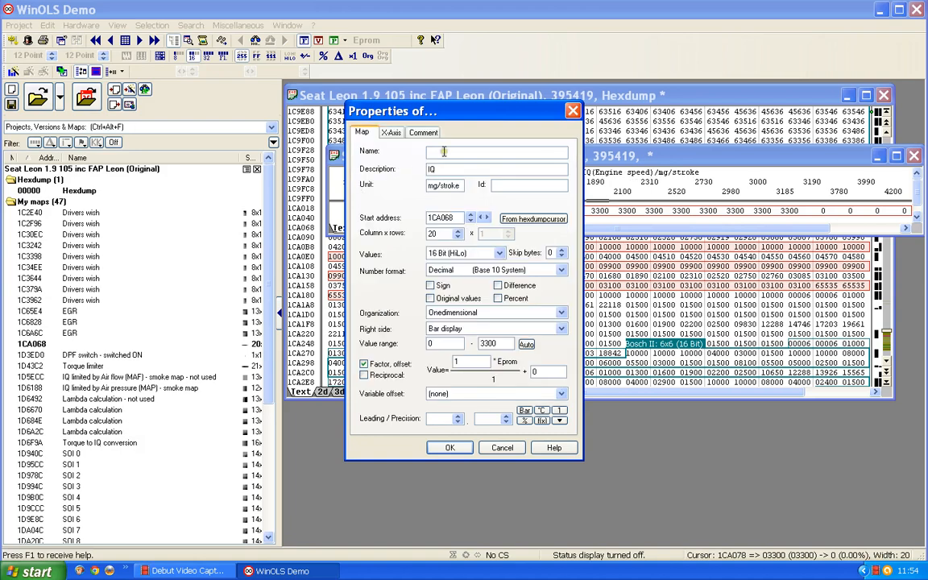
left_click(392, 153)
type("EGR Hysteresis")
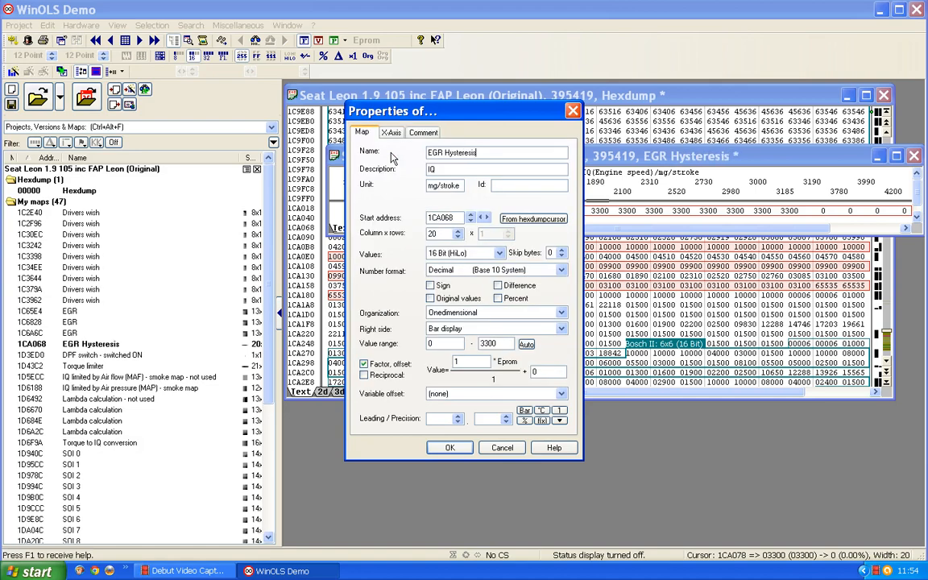
type(" map 2")
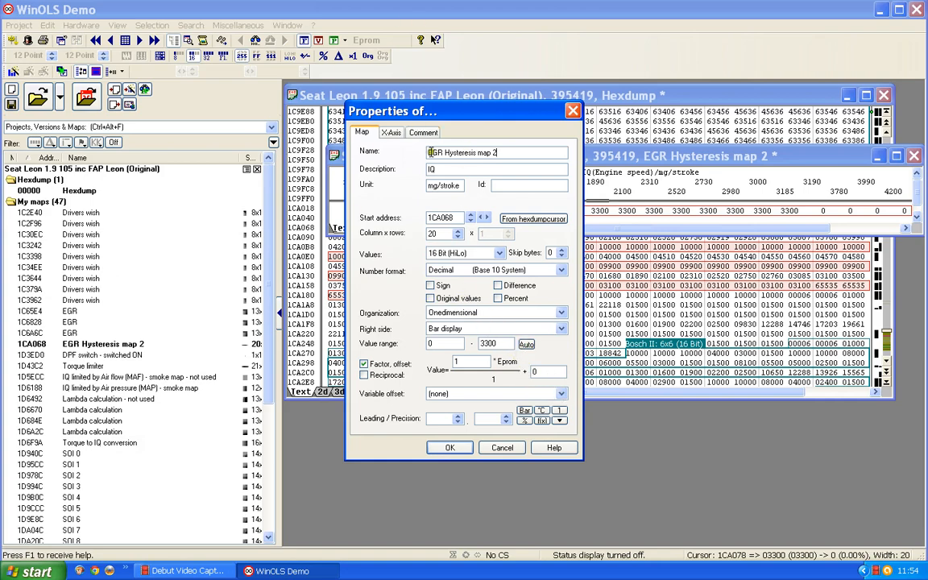
Step: Set the map's precision to 1 and its factor to 0.01, apply the properties and close the map window
left_click(506, 417)
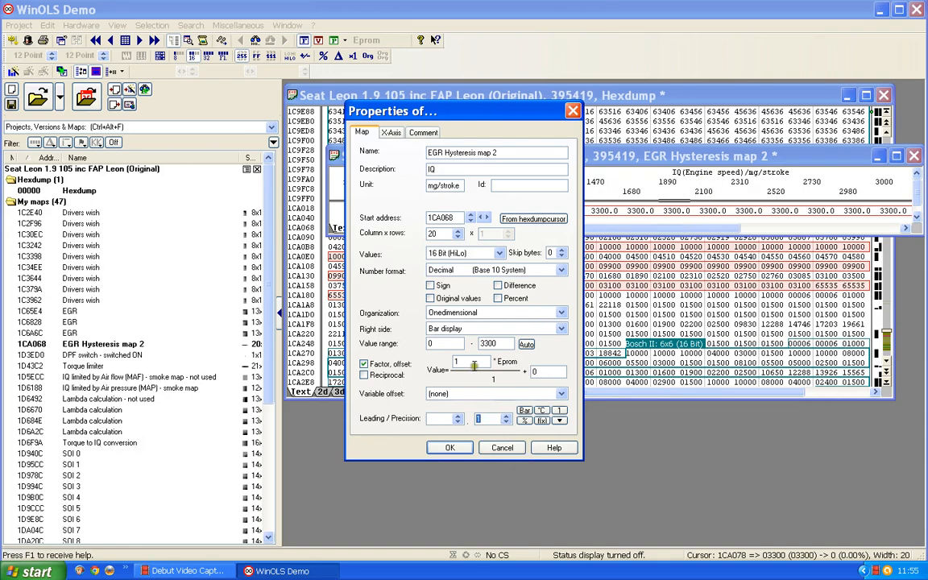
left_click_drag(465, 363, 429, 364)
type("0")
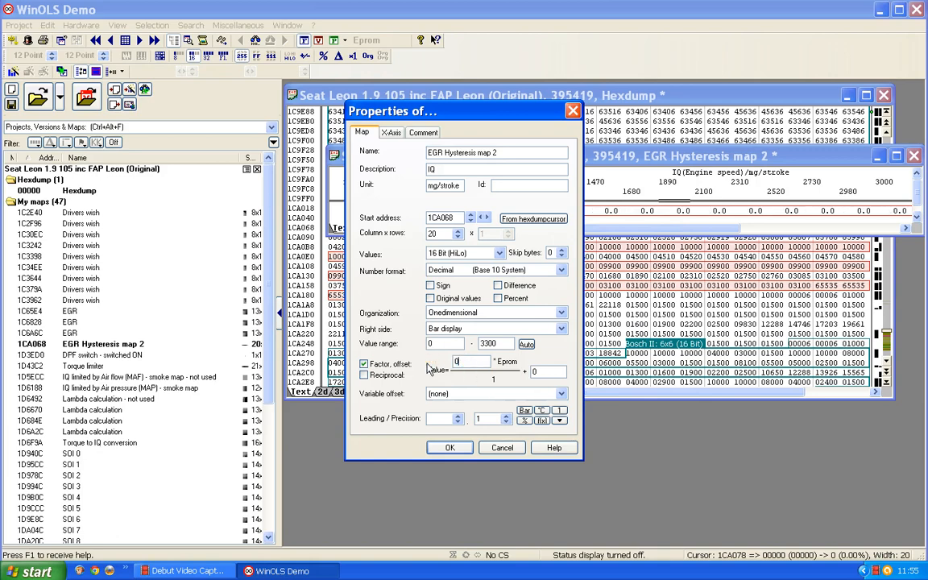
type(".01")
key("Return")
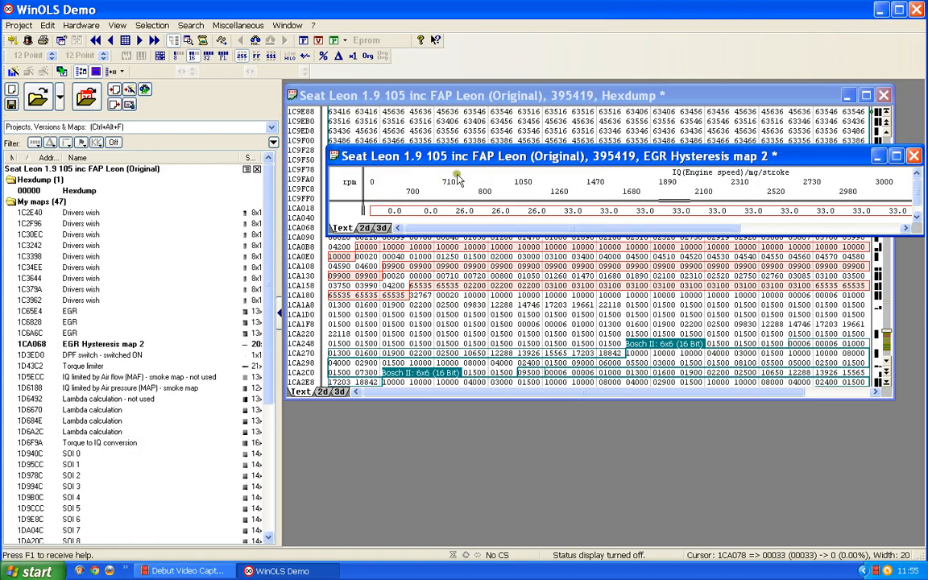
left_click(914, 156)
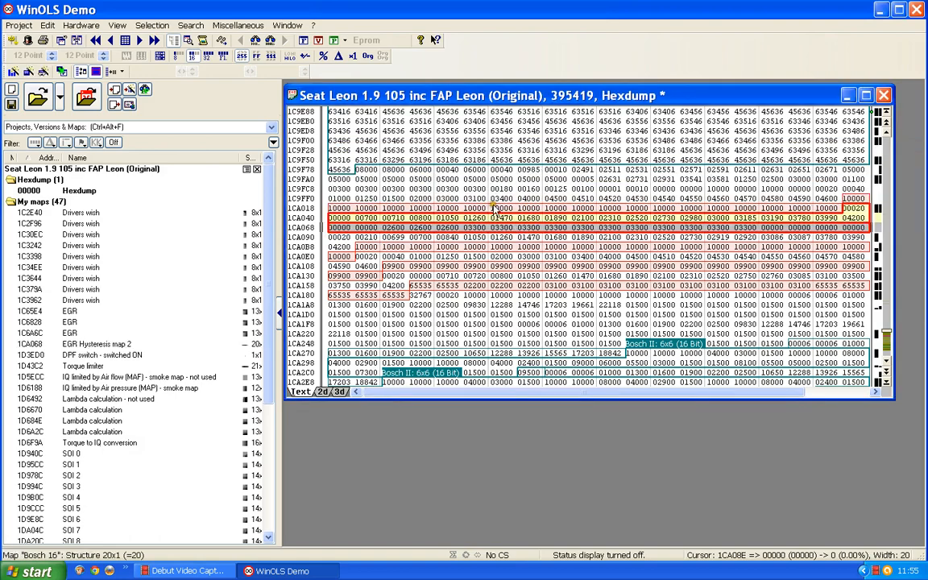
left_click(460, 186)
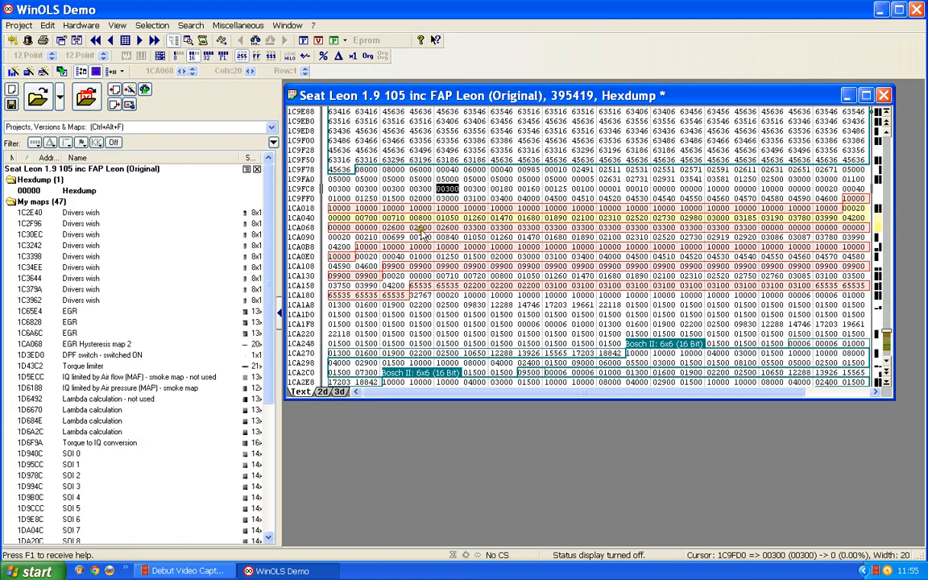
left_click_drag(338, 228, 850, 229)
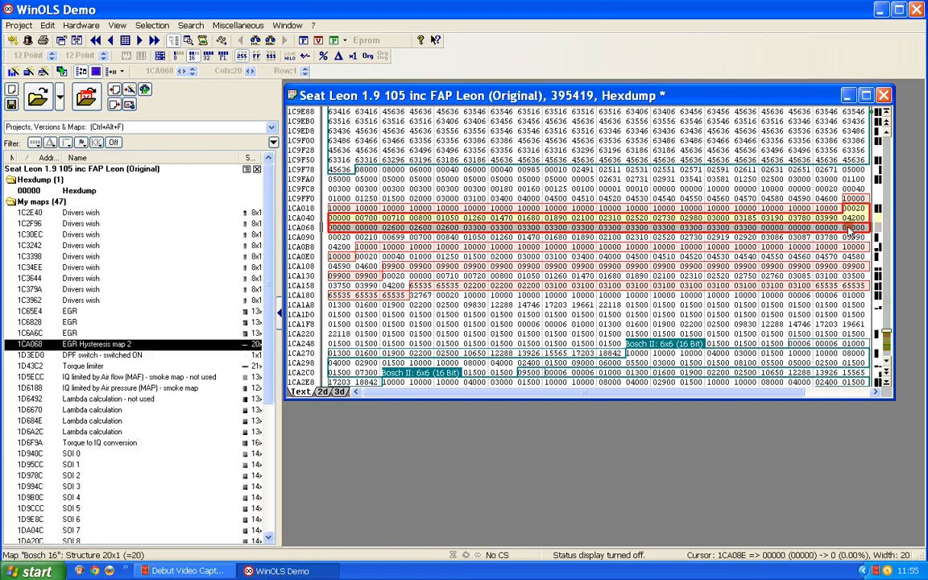
right_click(850, 230)
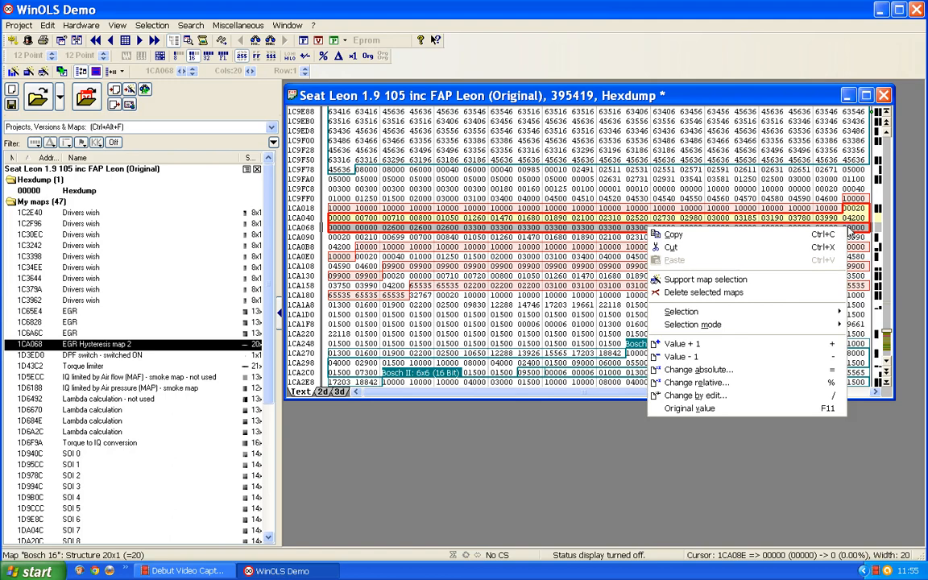
left_click(620, 238)
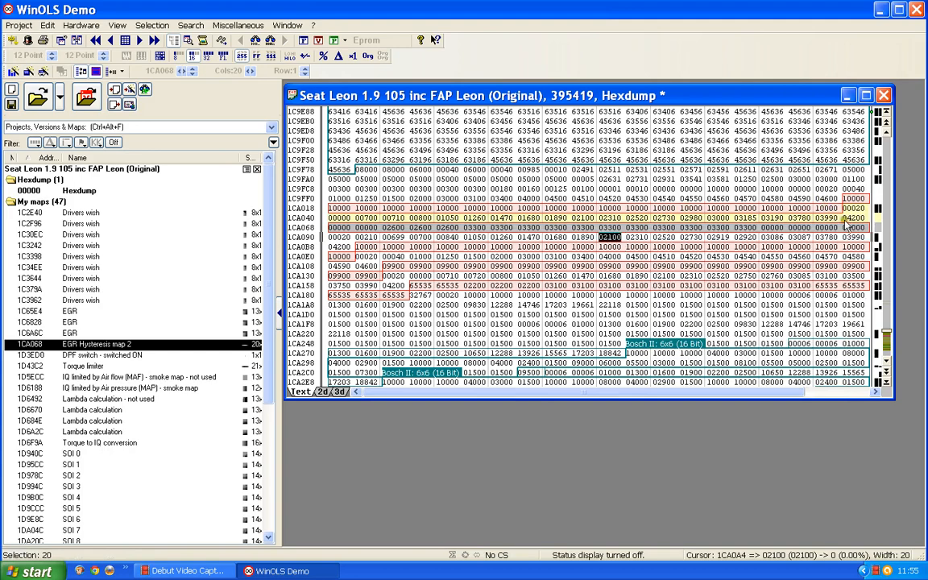
Step: Try to delete the comment on the EGR Hysteresis map 2 values at 1CA068
left_click(185, 26)
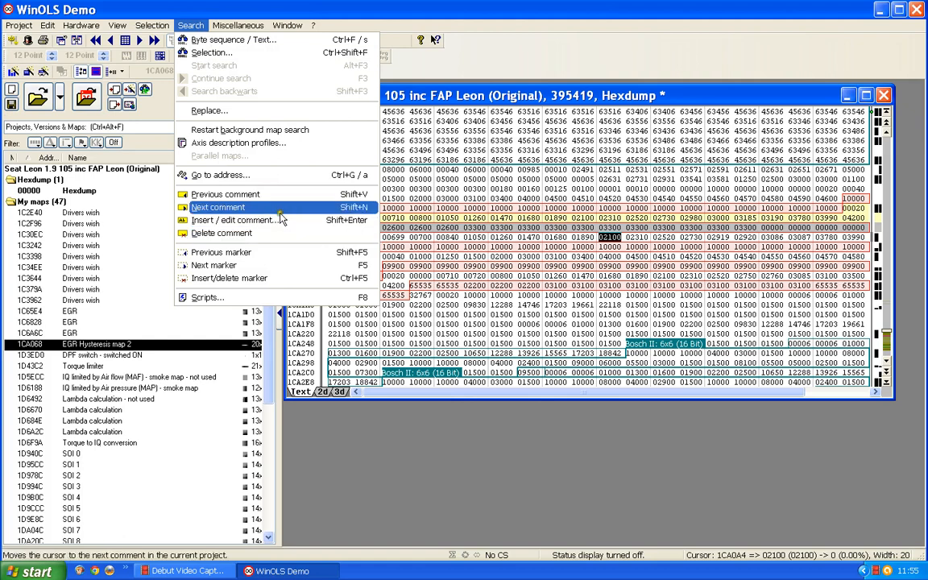
left_click(230, 234)
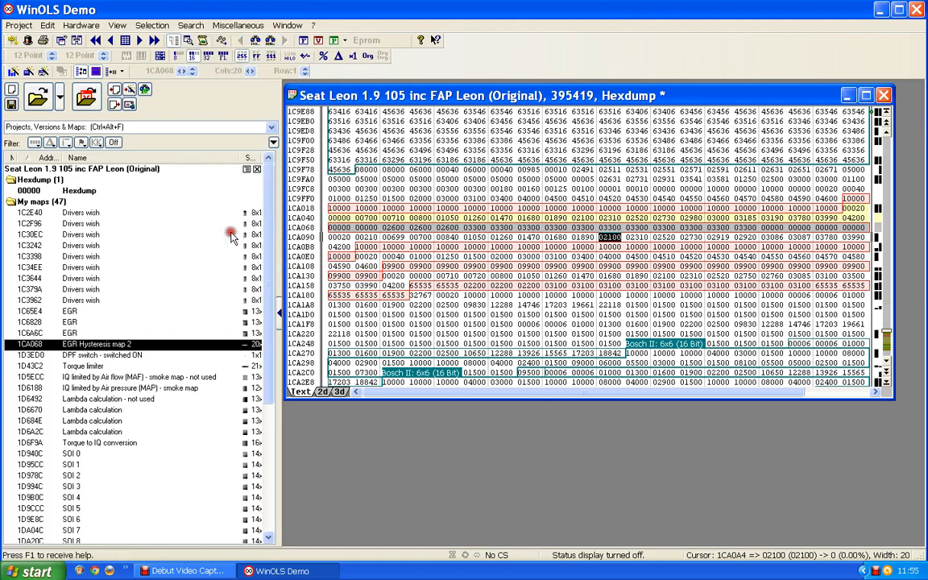
left_click(532, 219)
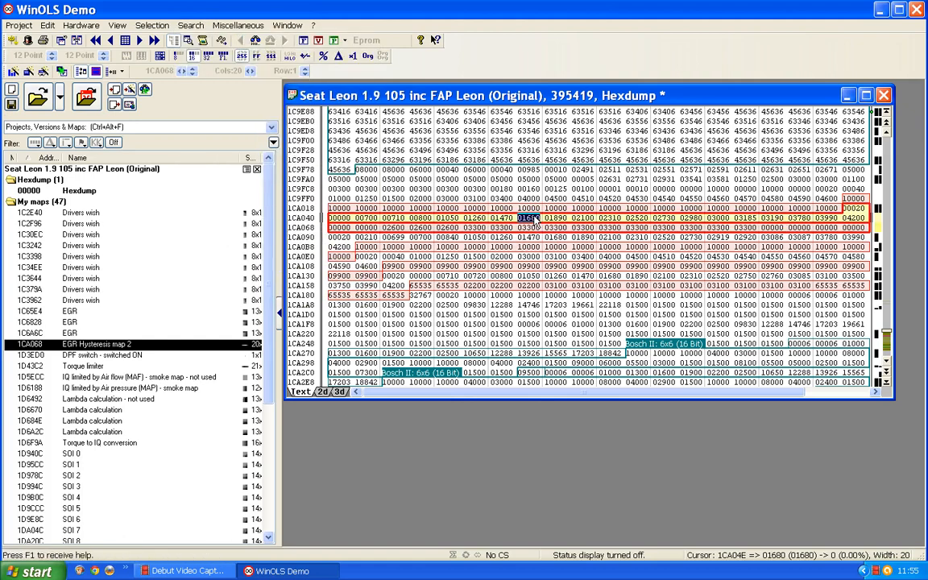
left_click(529, 237)
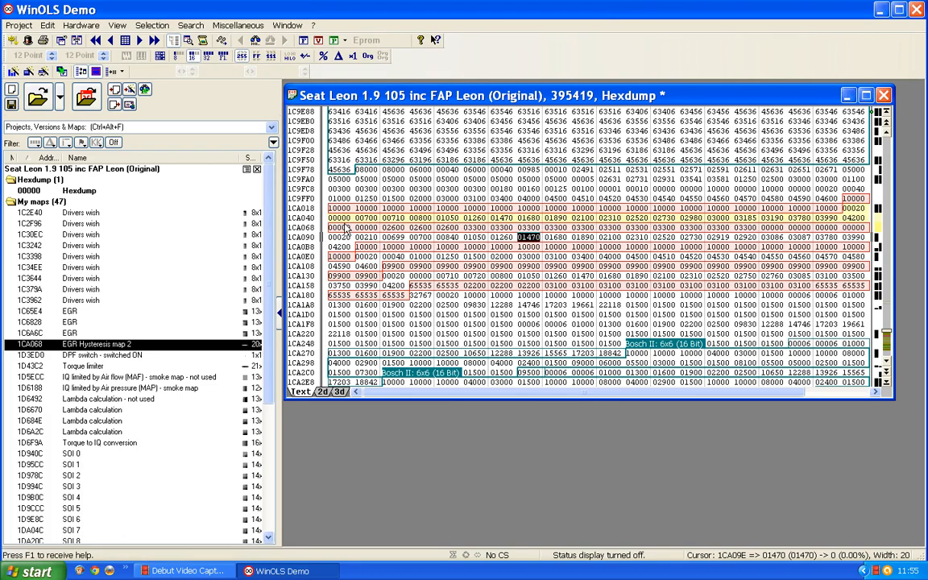
left_click(392, 222)
Step: Shift the data so that a row starts at address 1CA15E and create a 20x1 map from the values at 1CA15E to 1CA184
left_click_drag(338, 208, 852, 227)
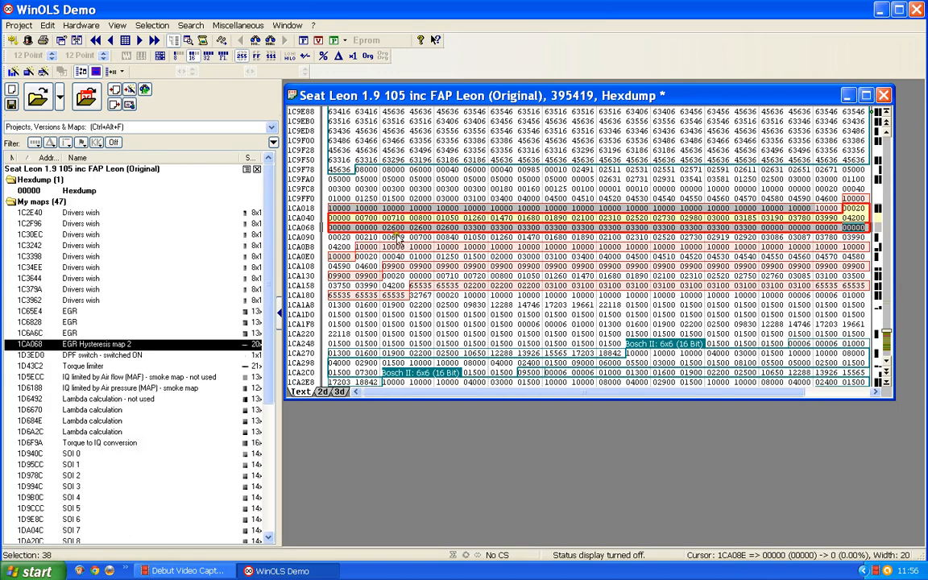
left_click_drag(398, 240, 430, 287)
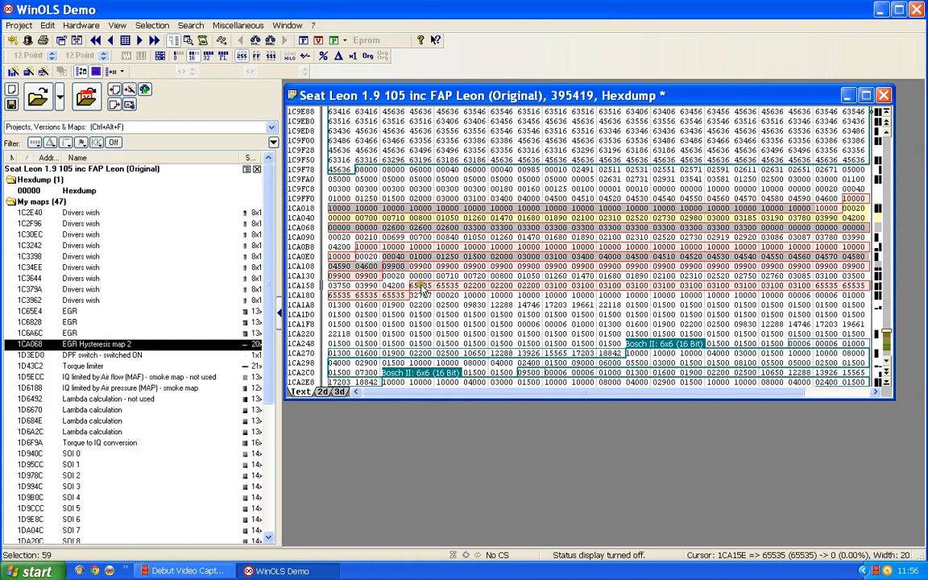
key("ctrl+Right")
key("ctrl+Right")
key("ctrl+Right")
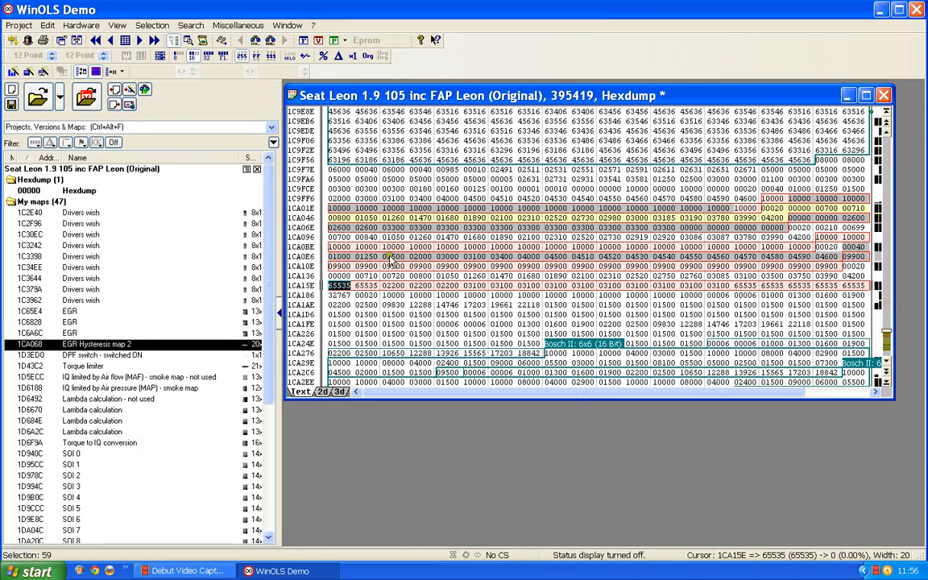
left_click(411, 309)
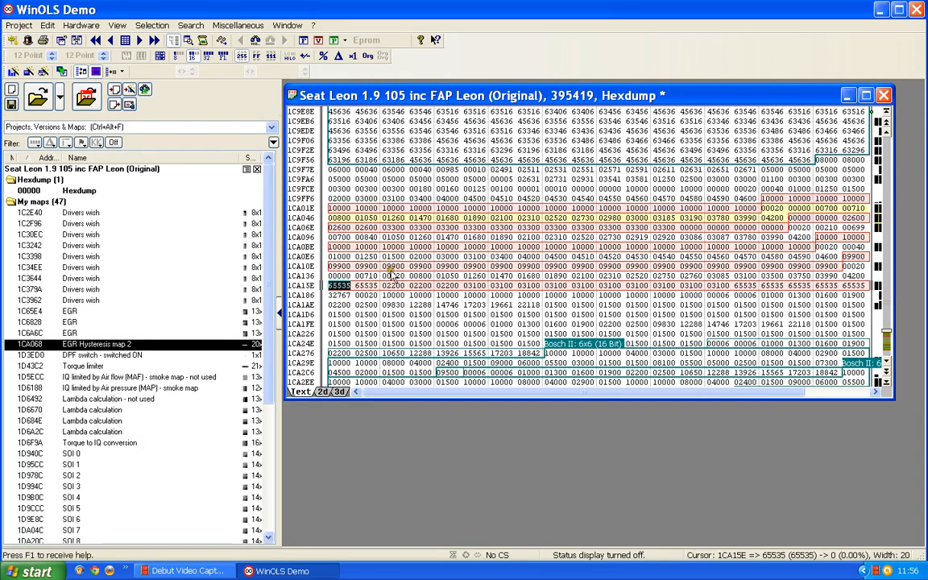
left_click_drag(342, 288, 858, 289)
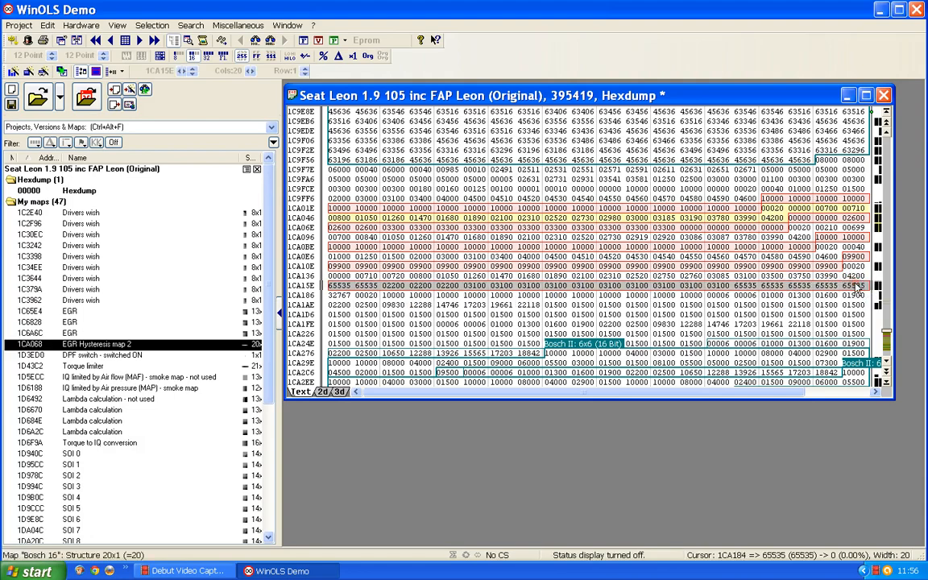
key("k")
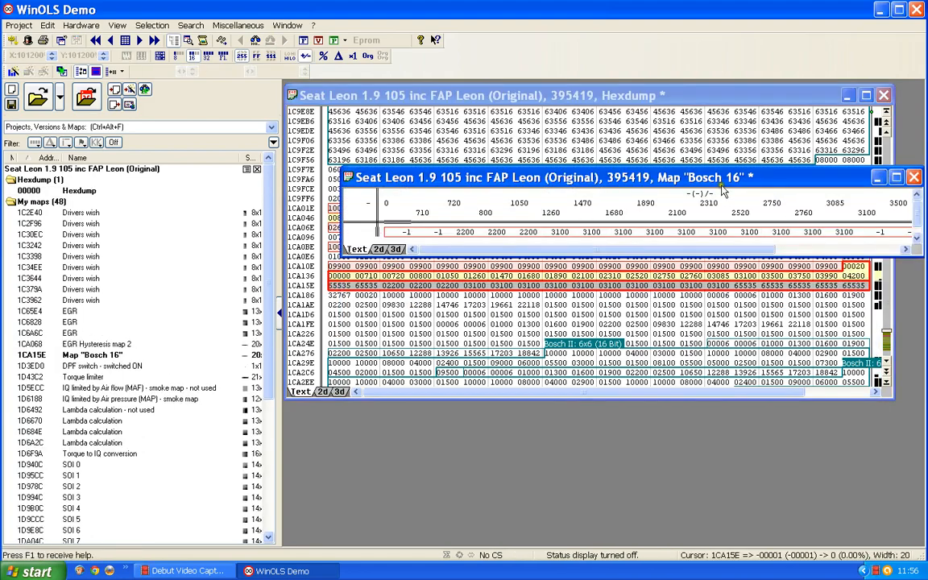
Step: Label the new map's x-axis Engine speed with the unit rpm
double_click(533, 203)
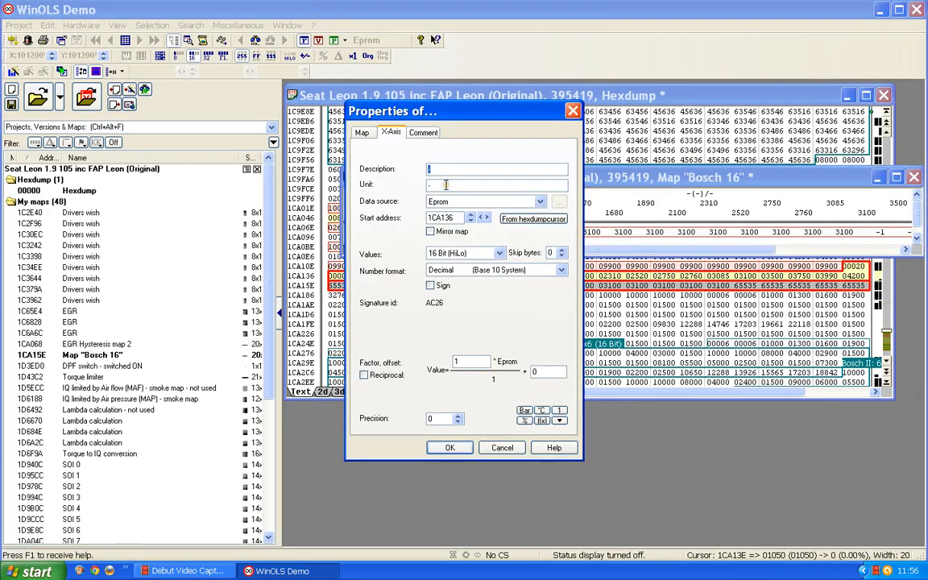
type("Engine speed")
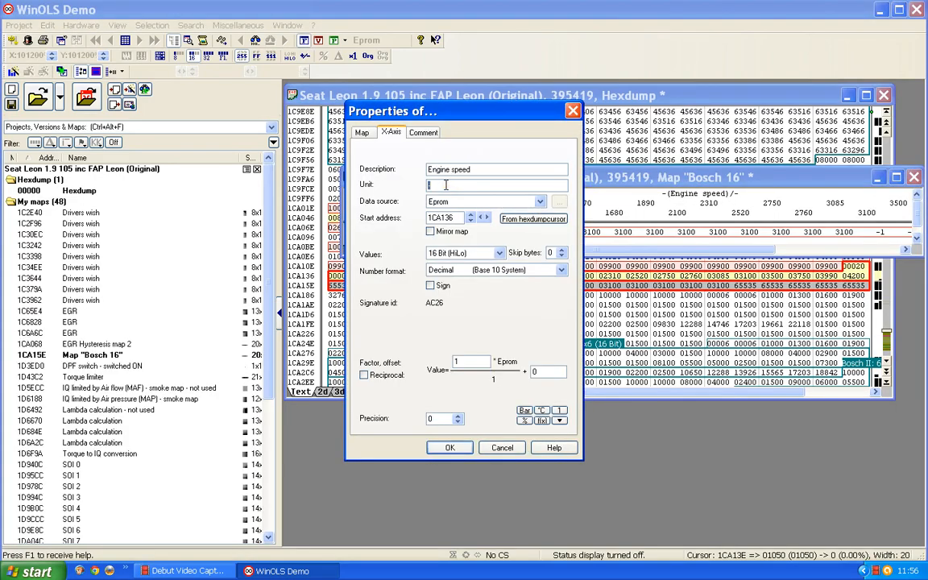
type("rpm")
left_click(445, 448)
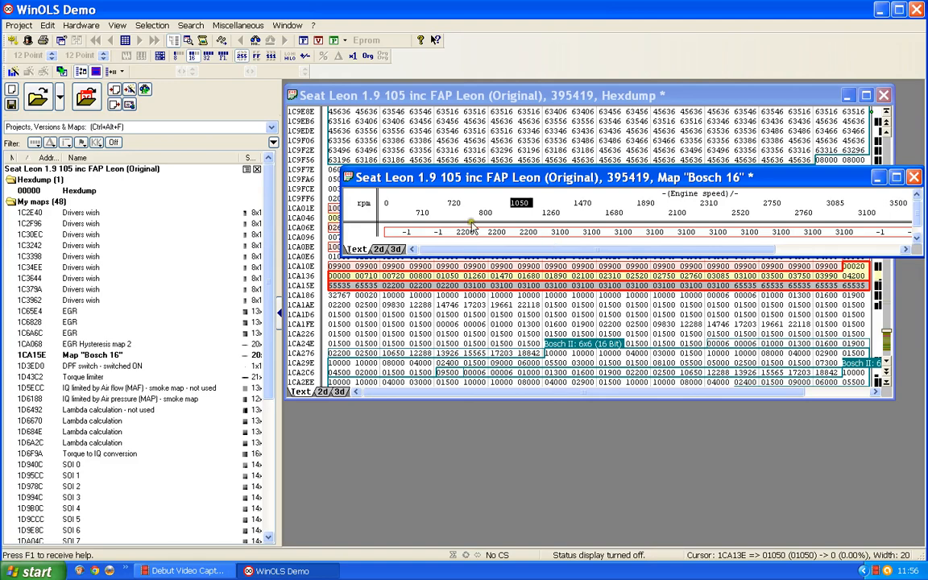
Step: Name the map at 1CA15E Hysteresis map 5, with the description IQ and the unit mg/stroke
double_click(498, 234)
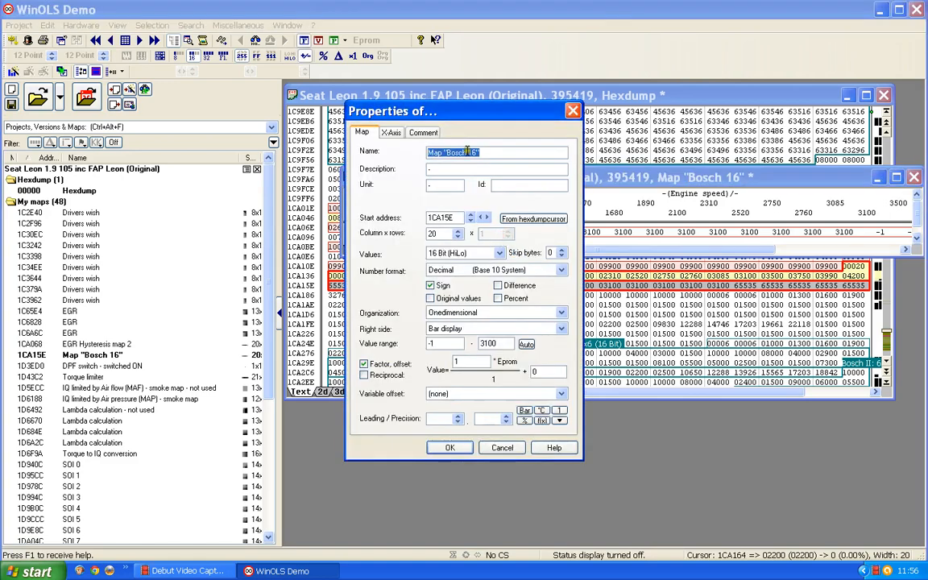
type("H")
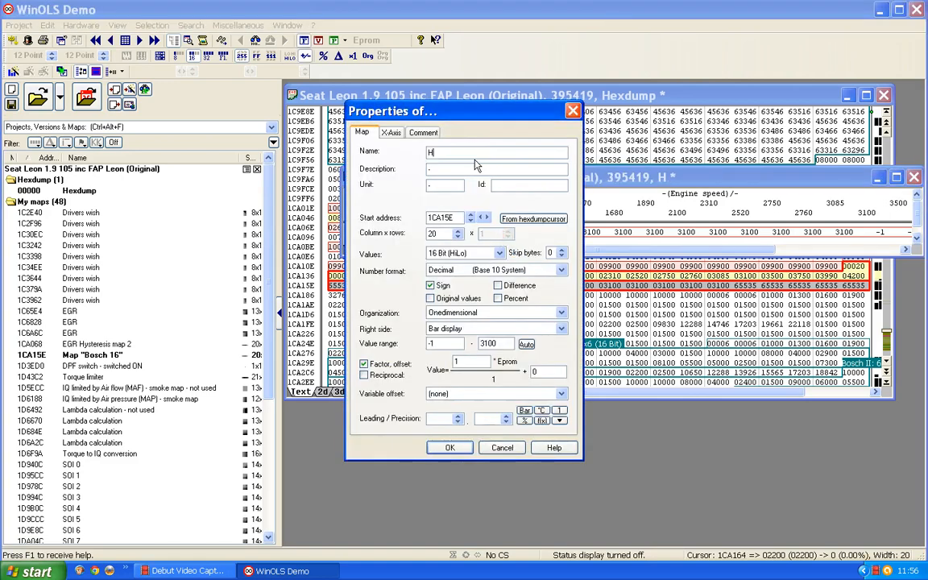
type("ysteresis ")
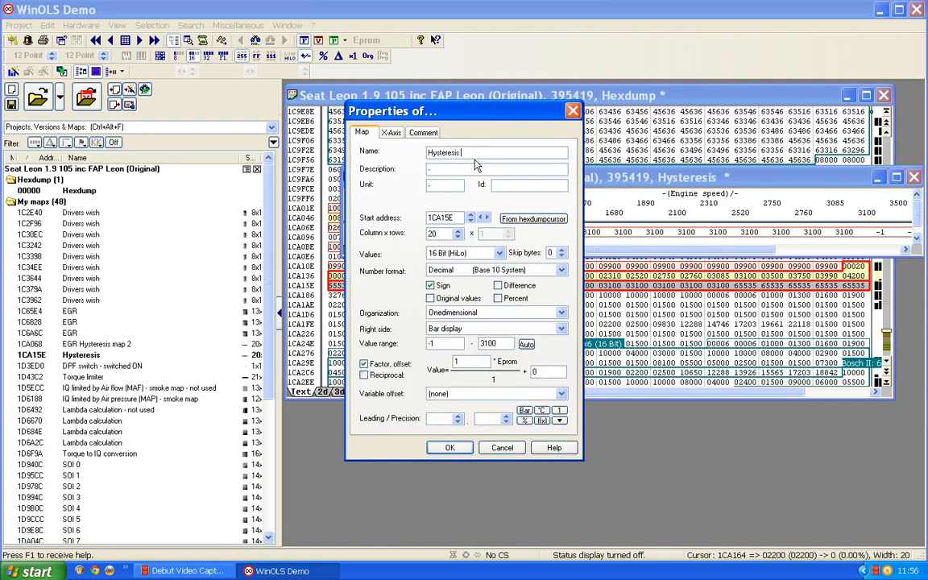
type("map 5")
left_click_drag(445, 169, 354, 177)
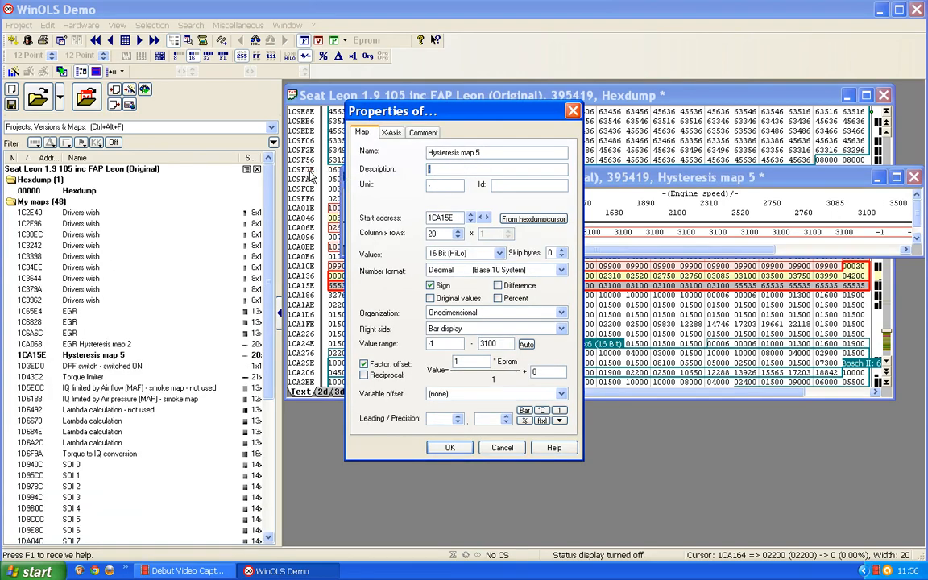
type("IQ")
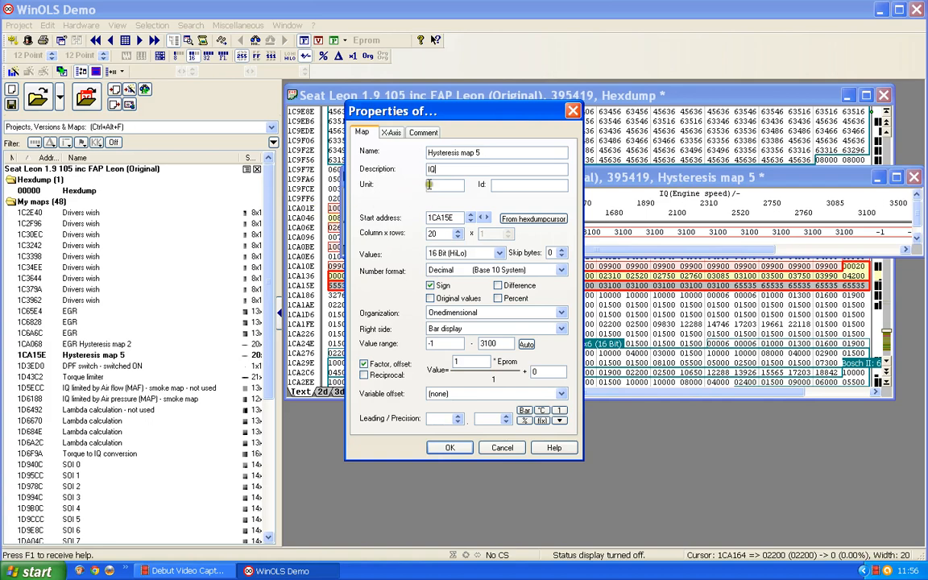
type("mg")
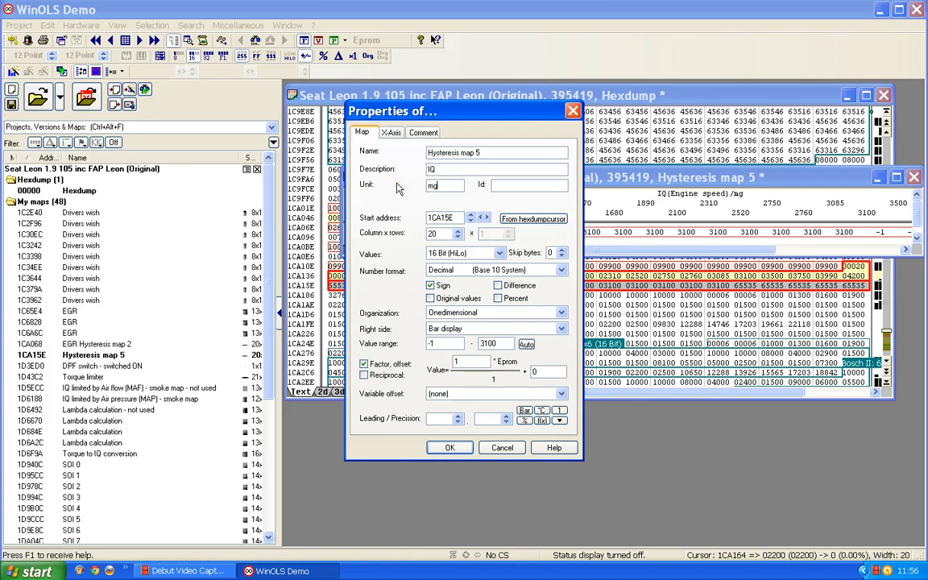
type("/stroke")
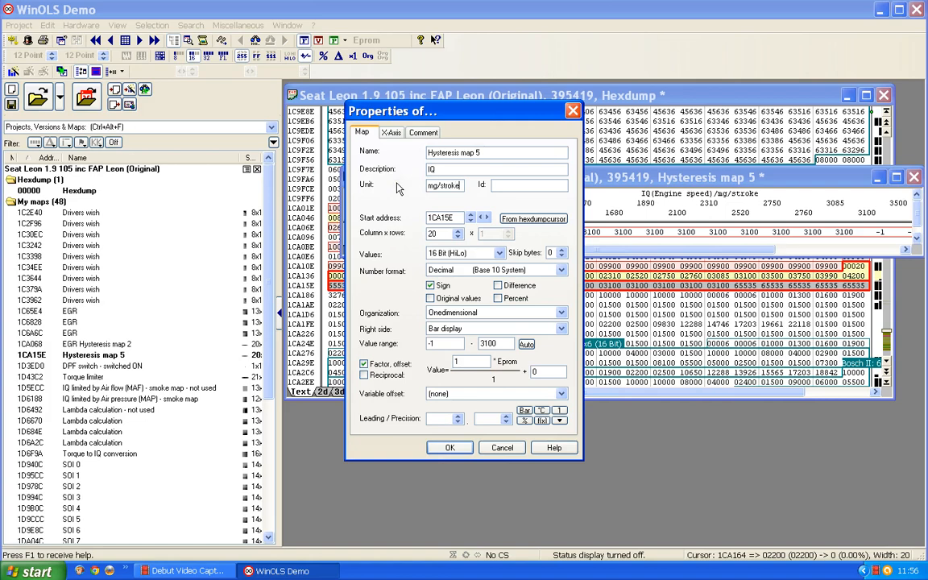
Step: Set the factor of Hysteresis map 5 to 0.01 and its precision to 1, apply the properties and close the map window
left_click_drag(469, 362, 363, 364)
type("0.01")
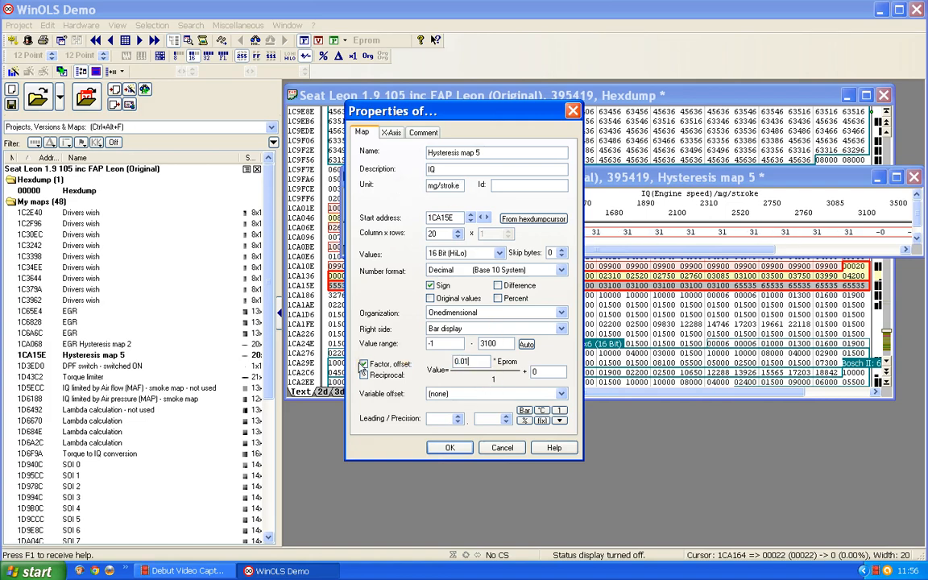
left_click(508, 421)
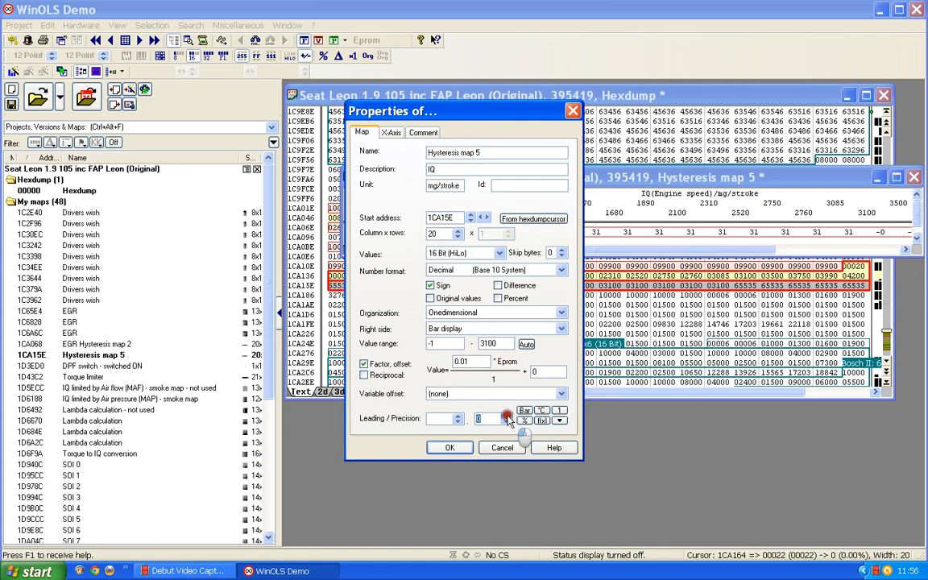
left_click(506, 418)
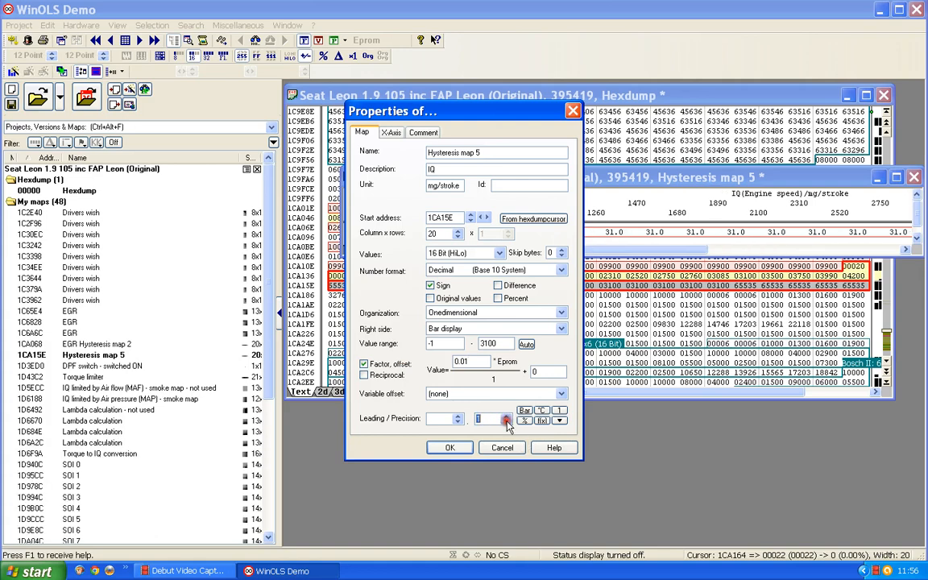
left_click(472, 446)
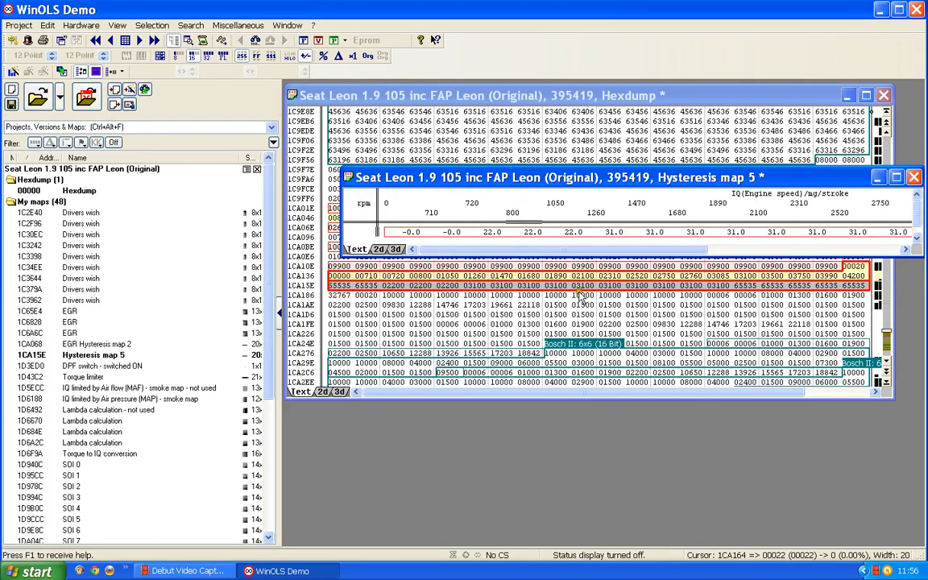
left_click(913, 176)
left_click(687, 198)
left_click(687, 200)
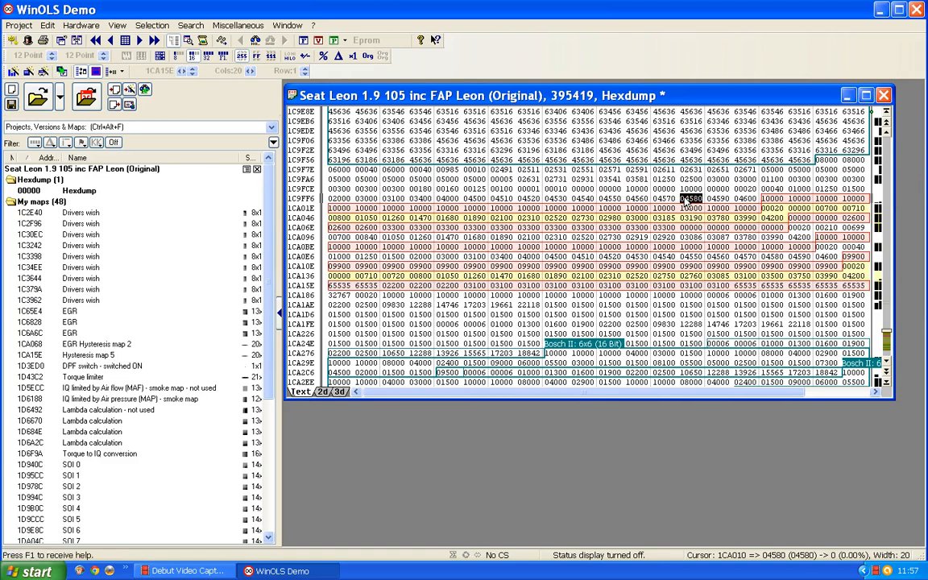
left_click(337, 288)
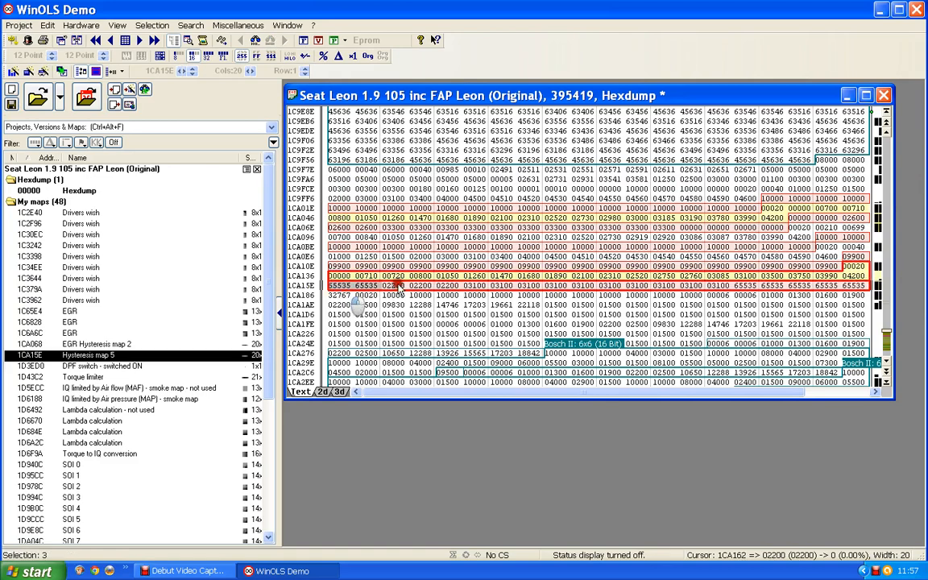
right_click(855, 284)
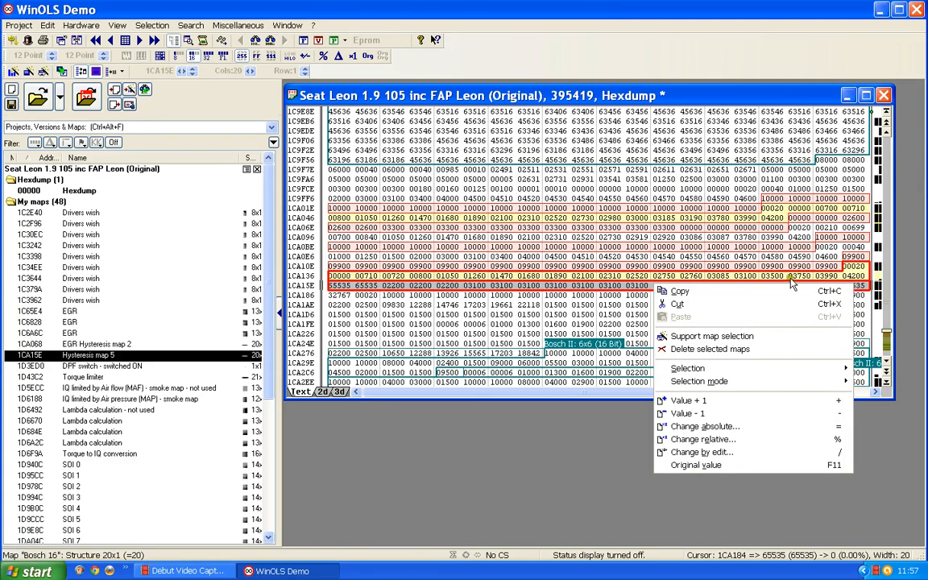
left_click(475, 304)
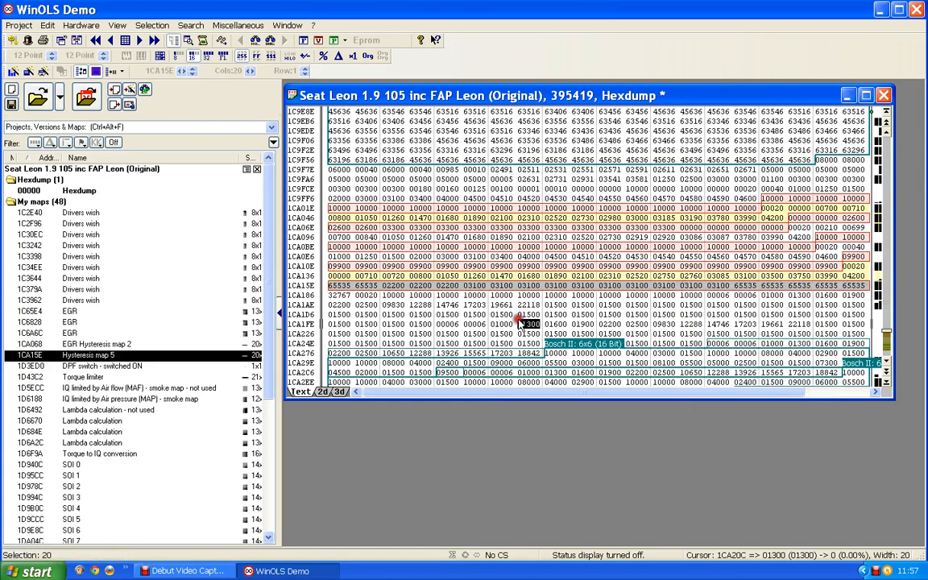
Step: Select the 20 values from 1CA15E to 1CA184 and delete their comment
left_click(342, 285)
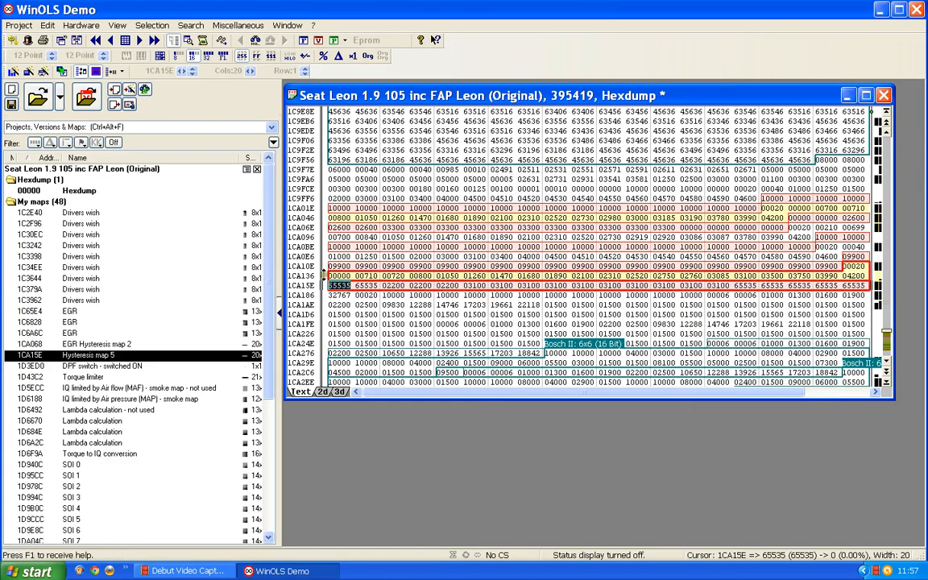
left_click_drag(339, 285, 855, 286)
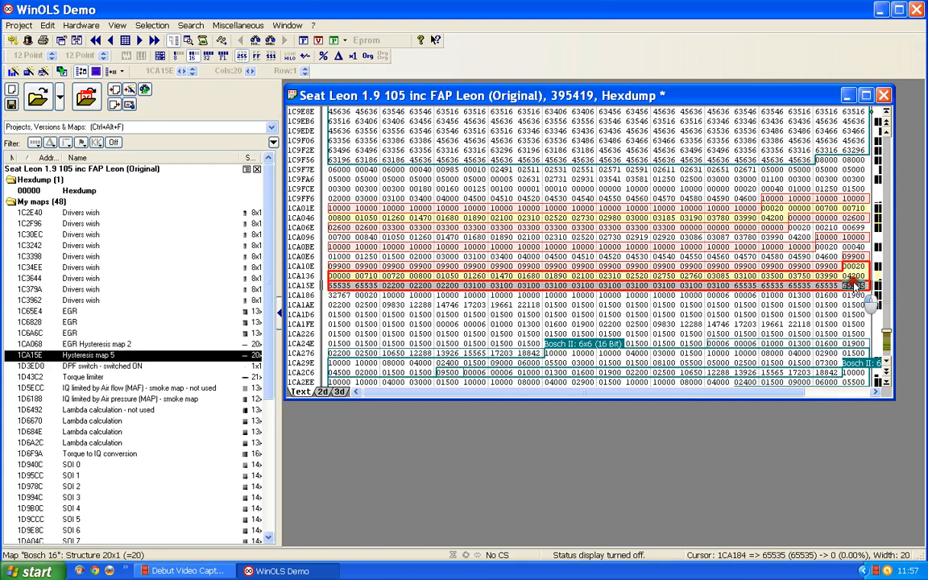
left_click(192, 26)
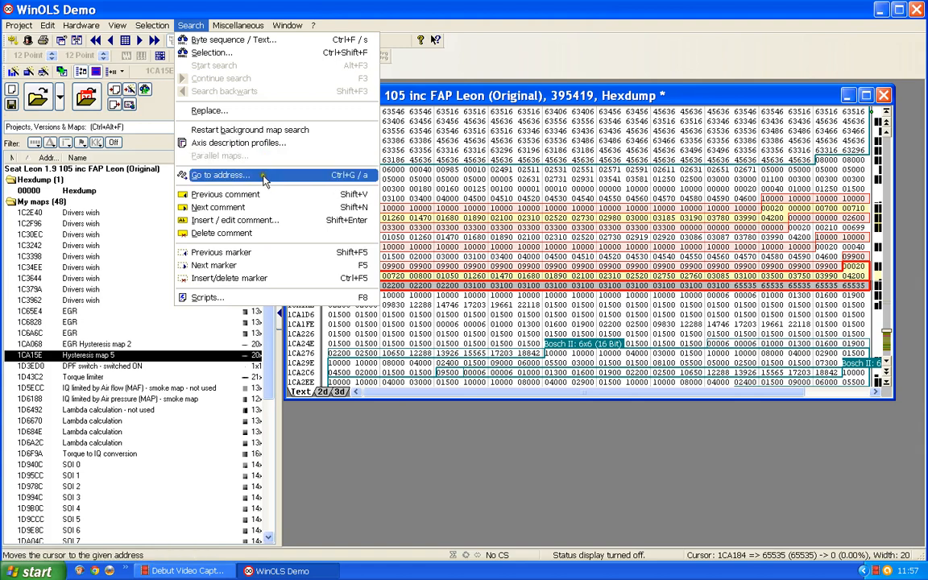
left_click(240, 233)
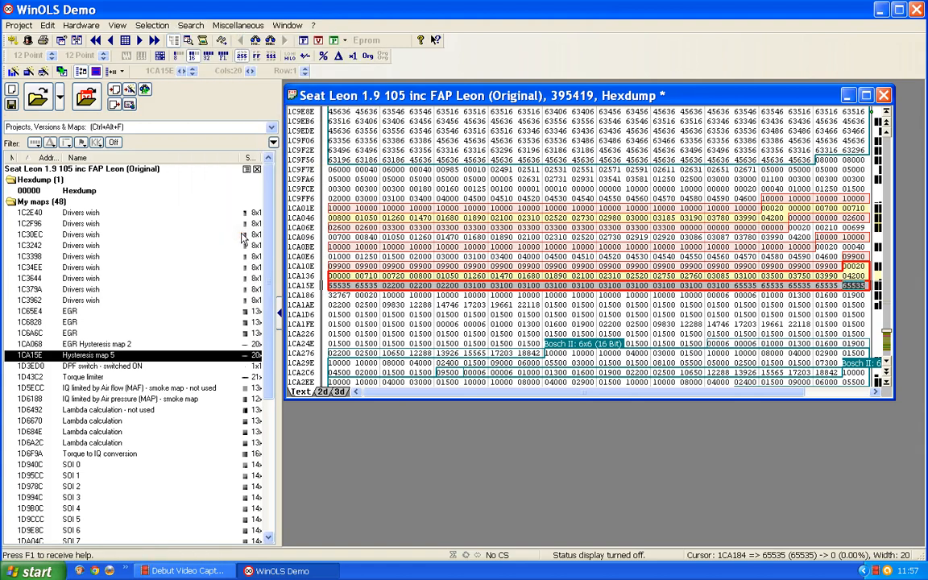
left_click(475, 306)
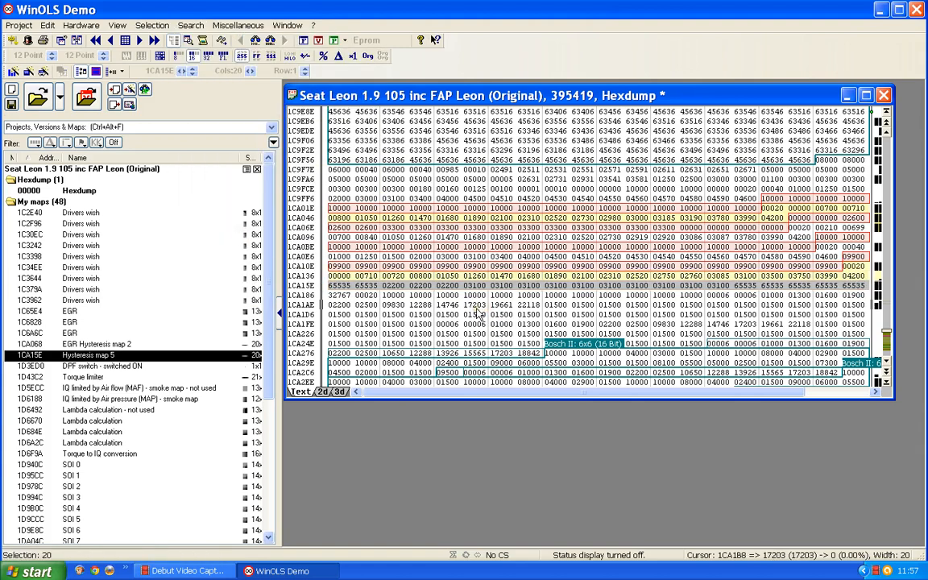
Step: Select values of EGR Hysteresis map 2 and shift the data so that a row starts at address 1CA068
left_click(351, 228)
left_click_drag(352, 228, 771, 222)
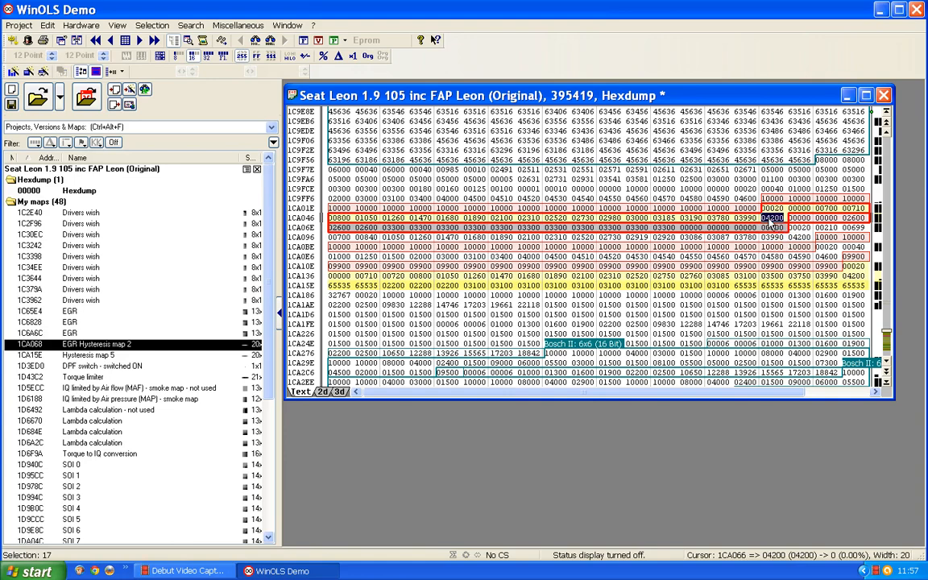
key("ctrl+Right")
key("ctrl+Right")
key("ctrl+Right")
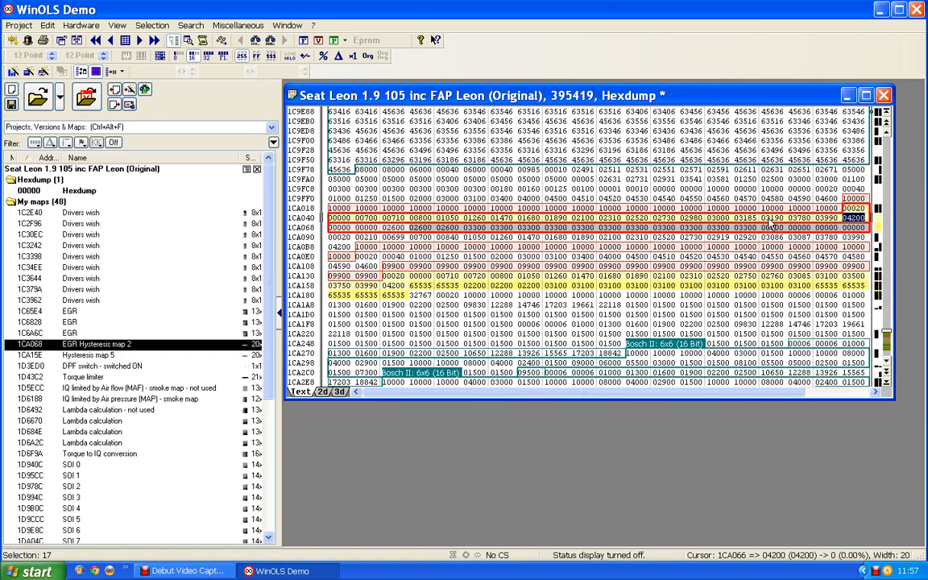
Step: Select the 20 values from 1CA068 to 1CA08E and delete their comment
left_click(584, 345)
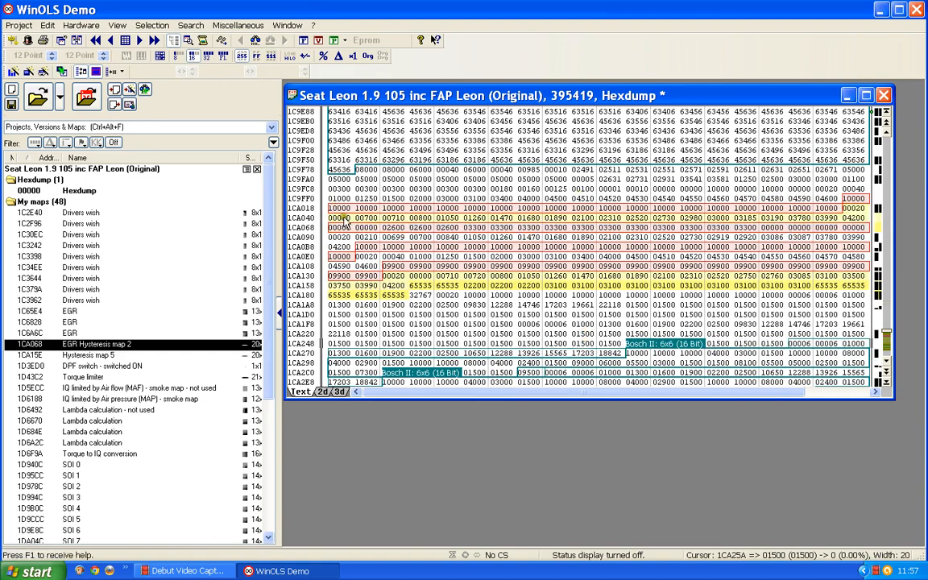
left_click_drag(338, 217, 870, 229)
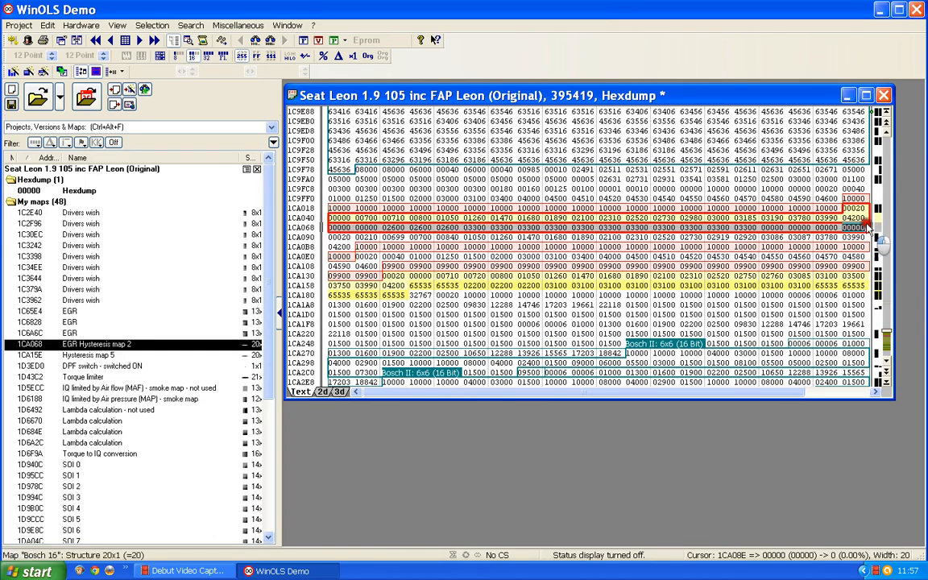
left_click(191, 25)
left_click(230, 232)
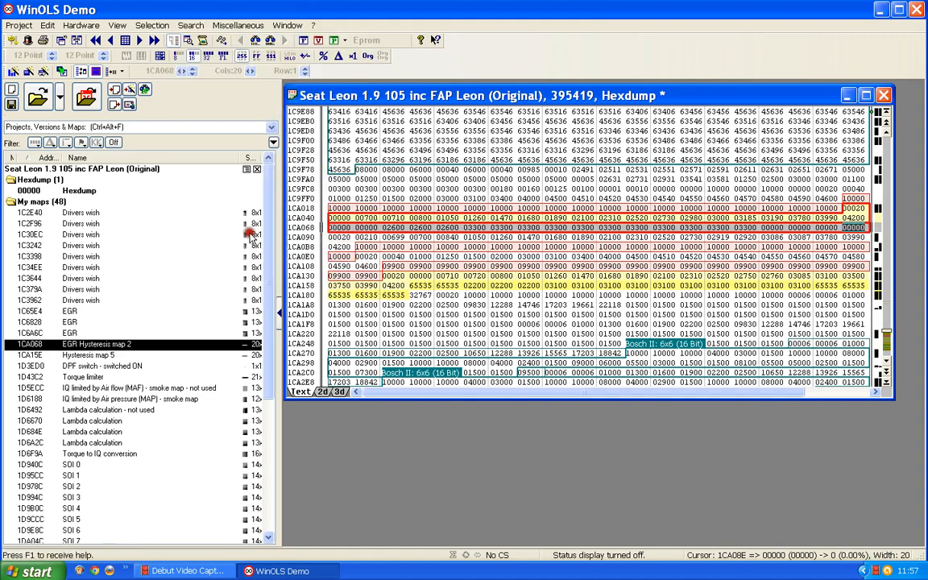
left_click(488, 247)
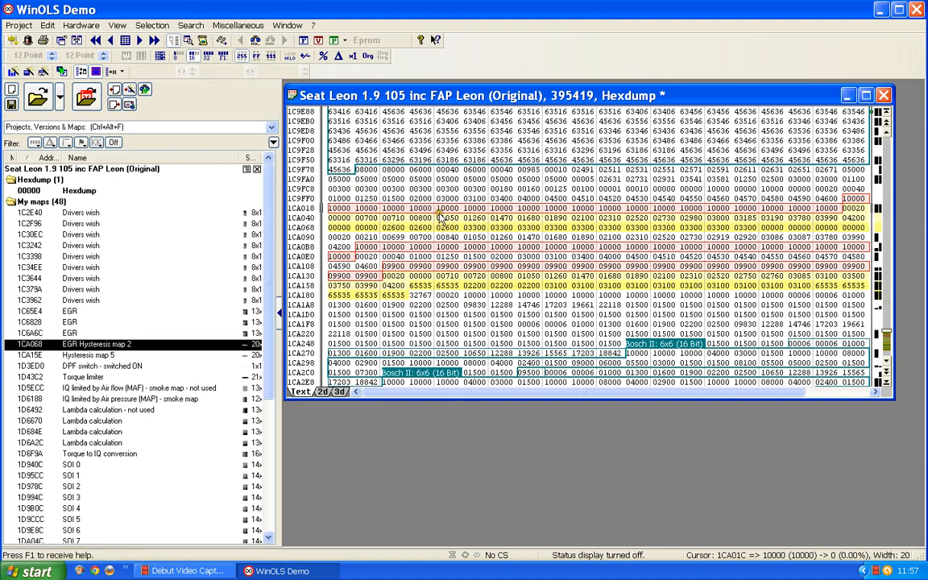
Step: Compare the areas of EGR Hysteresis map 2 and Hysteresis map 5 in the hexdump with their entries in the map list
left_click(394, 207)
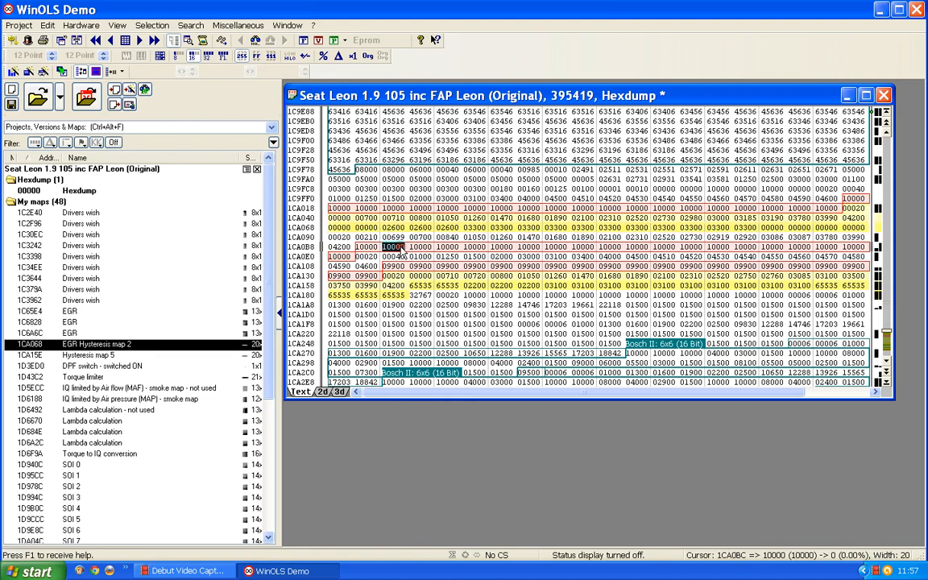
left_click(407, 247)
left_click(395, 286)
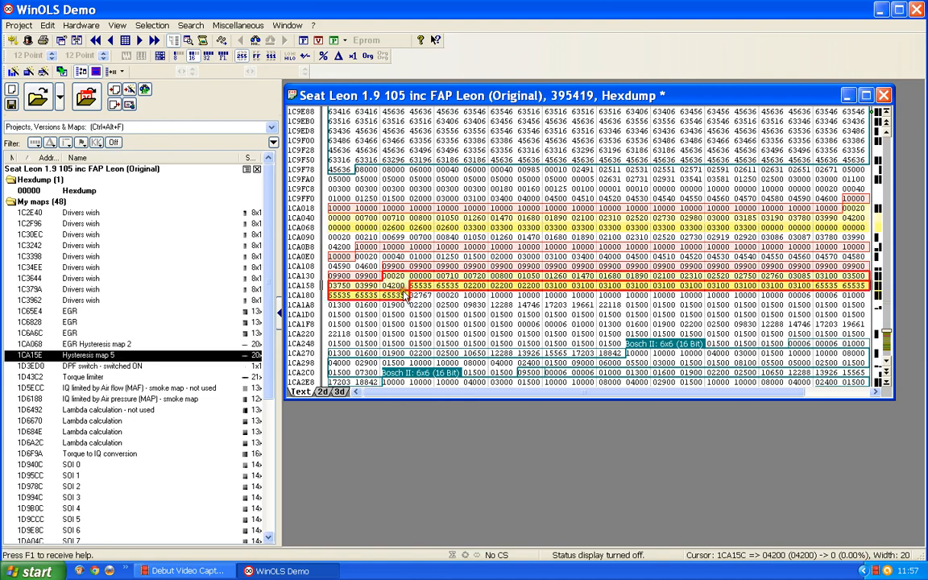
left_click(419, 218)
left_click(419, 285)
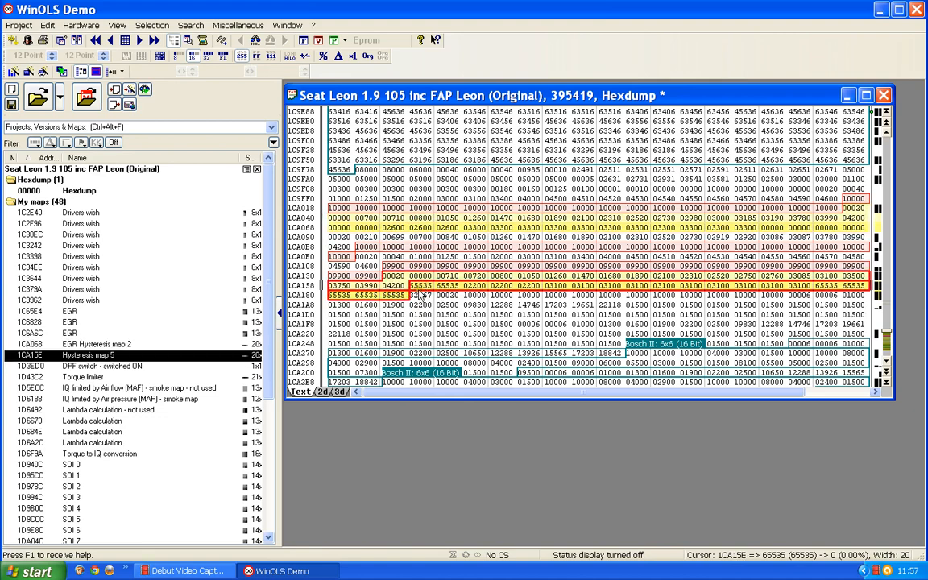
left_click(85, 345)
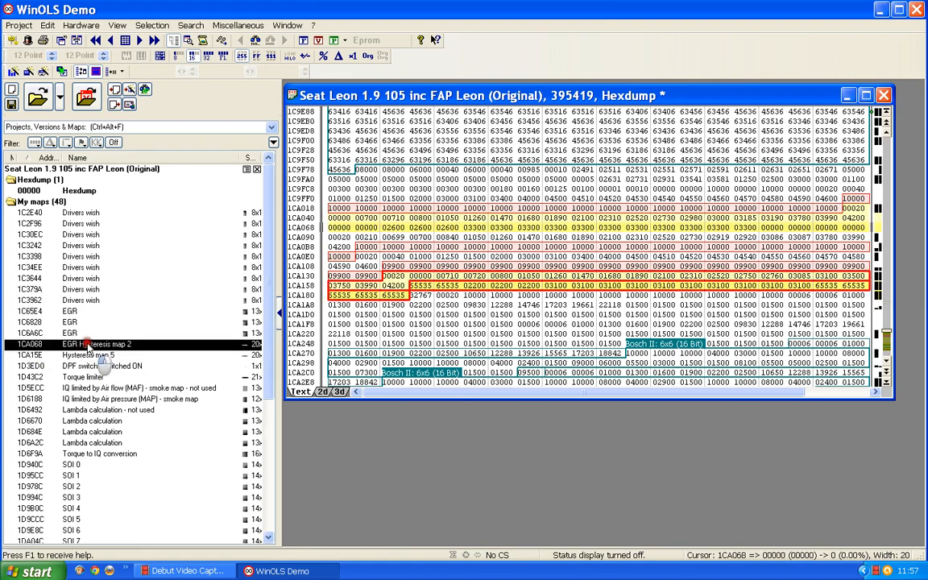
left_click(96, 355)
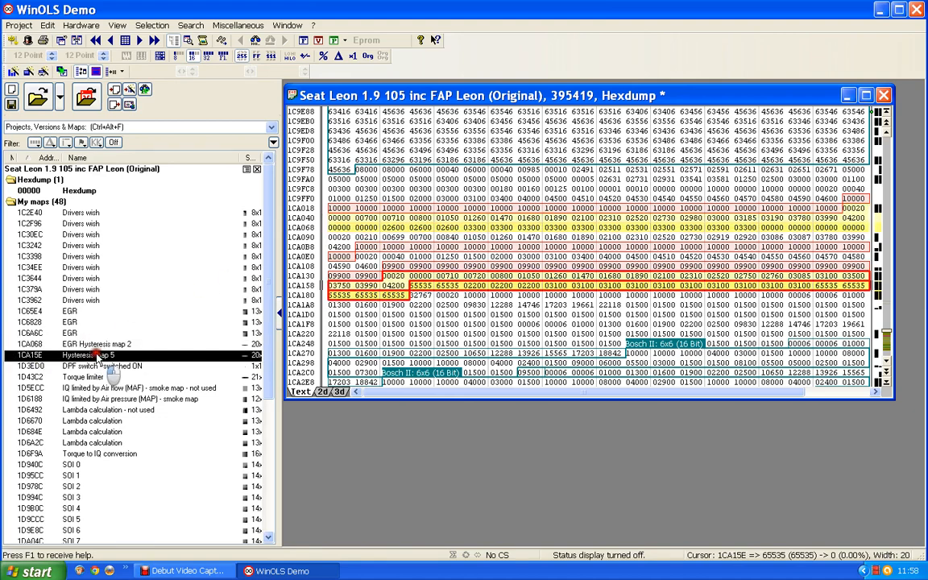
Step: Rename Hysteresis map 5 as EGR Hysteresis map 5, apply the properties and close the map window
double_click(96, 355)
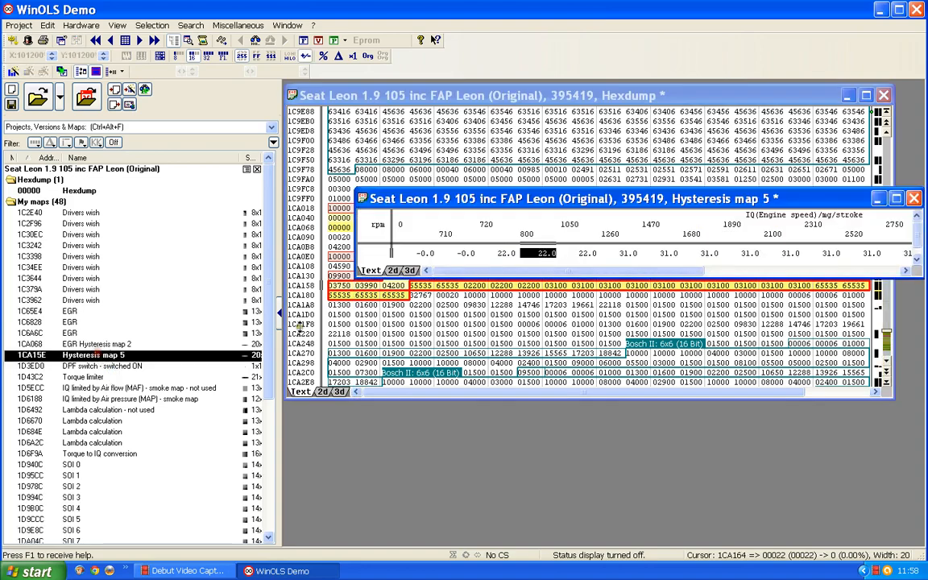
double_click(467, 255)
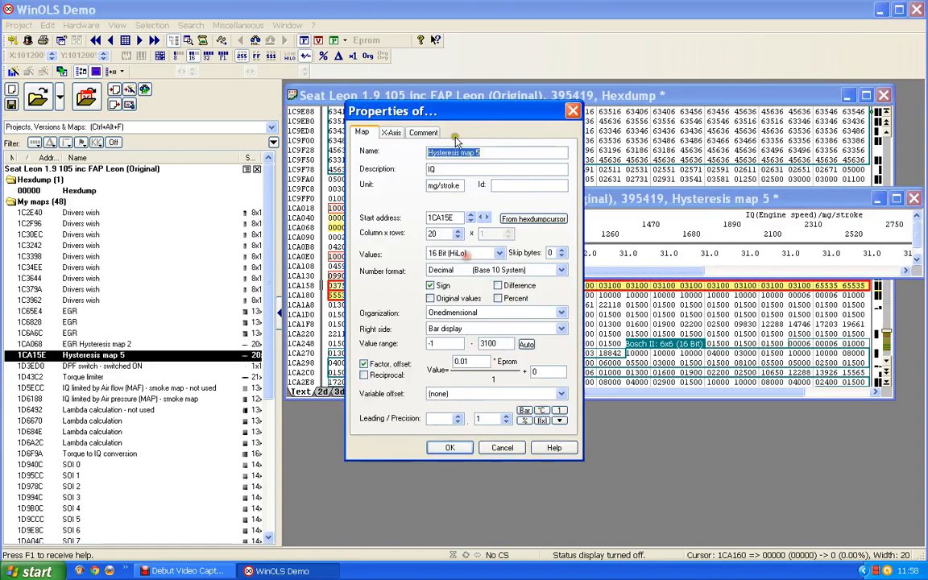
left_click(430, 153)
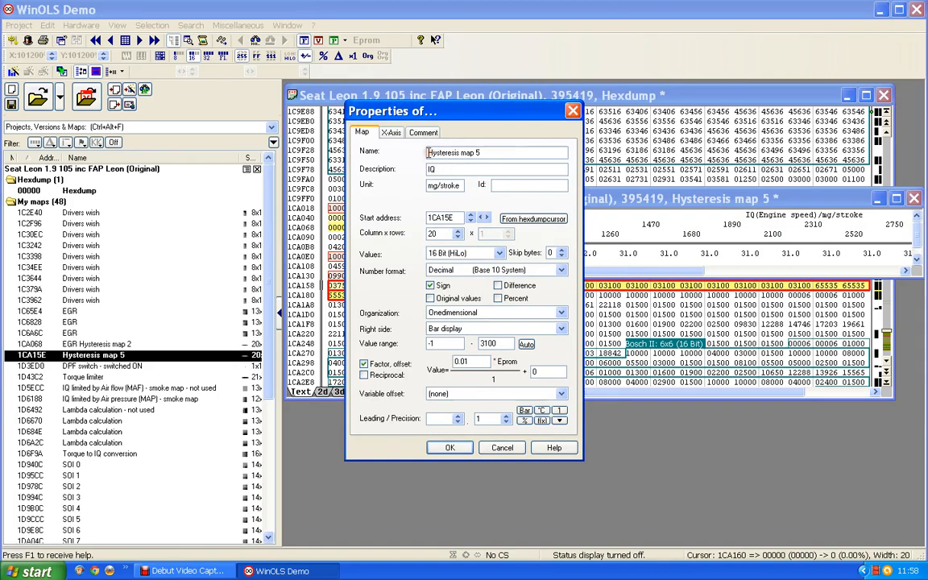
type("EGR")
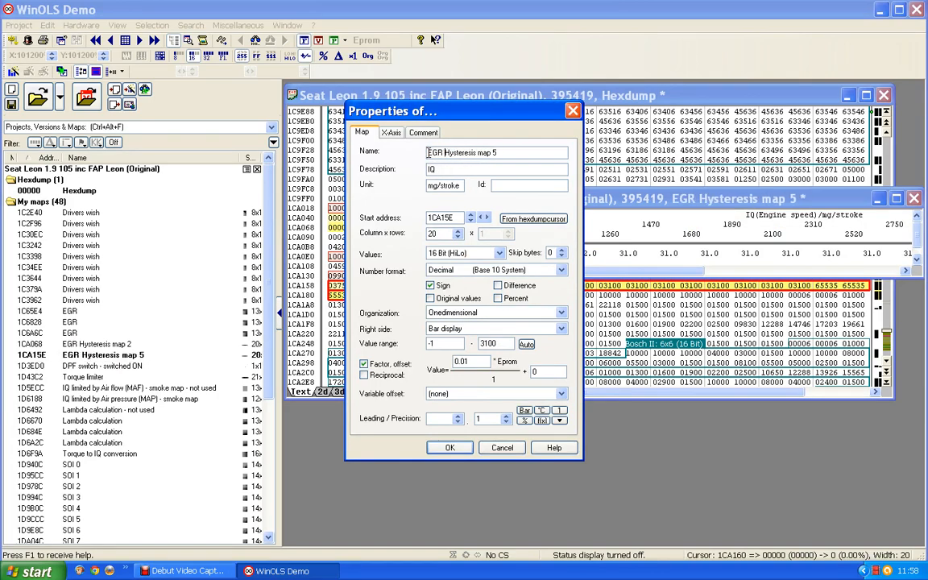
left_click(450, 447)
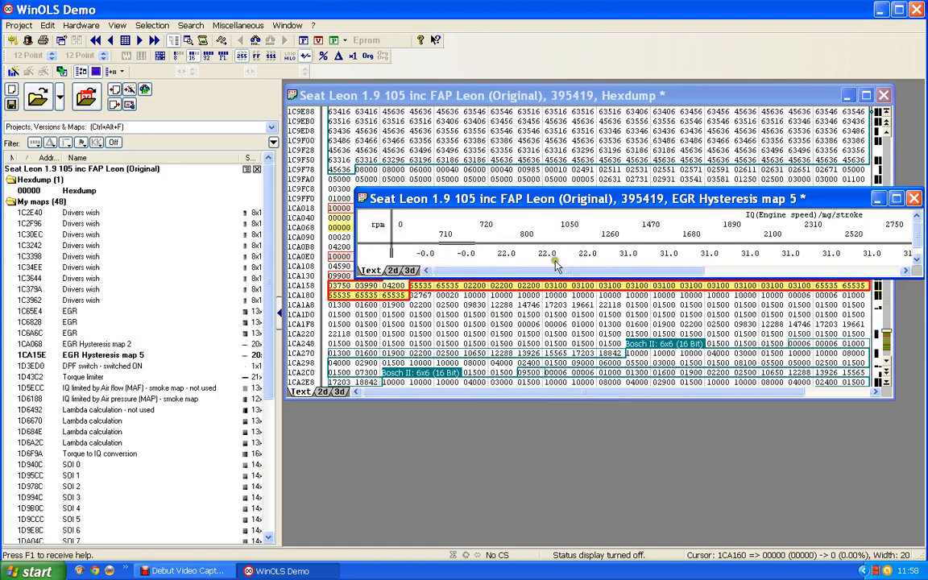
left_click_drag(659, 199, 603, 177)
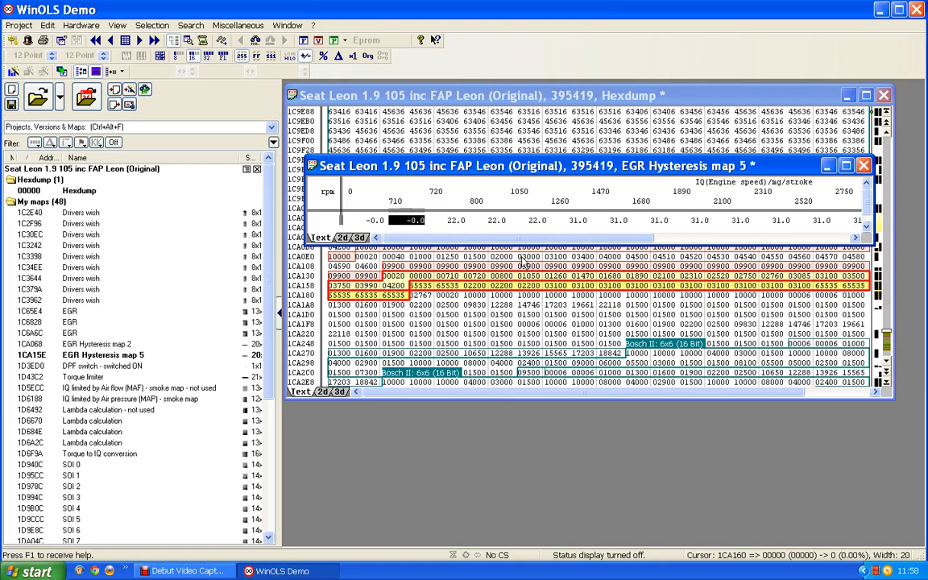
left_click(864, 163)
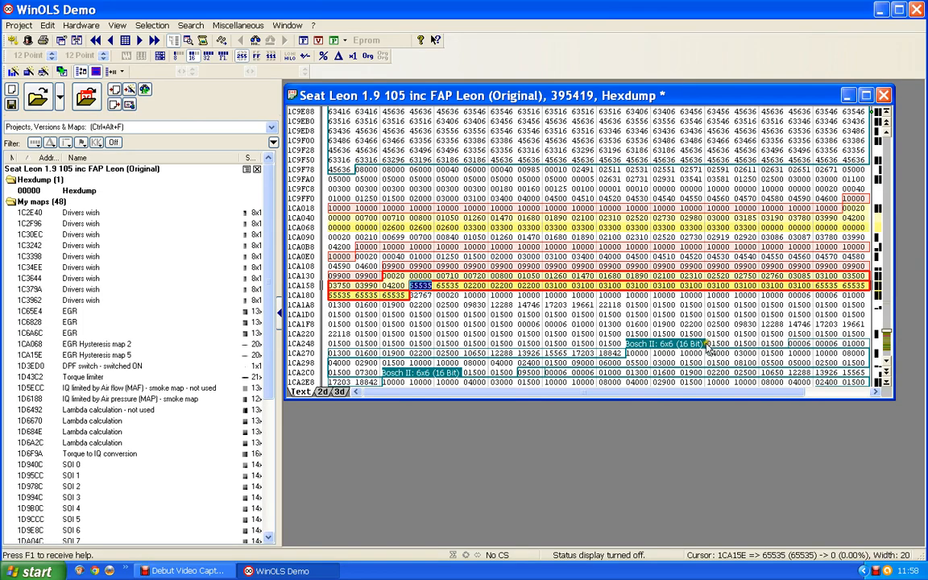
Step: Set all 20 values of EGR Hysteresis map 2 to 0 in the hexdump, choosing to apply changes always with memory protection off
left_click(682, 394)
mouse_move(682, 393)
left_mouse_down()
mouse_move(709, 393)
mouse_move(673, 392)
left_mouse_up()
left_click(358, 228)
left_click_drag(359, 230, 862, 228)
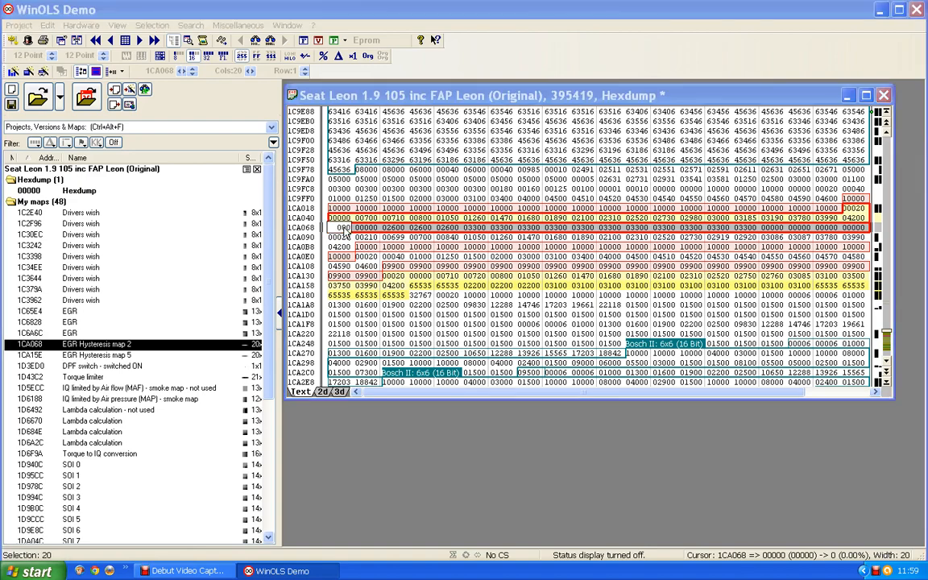
key("Return")
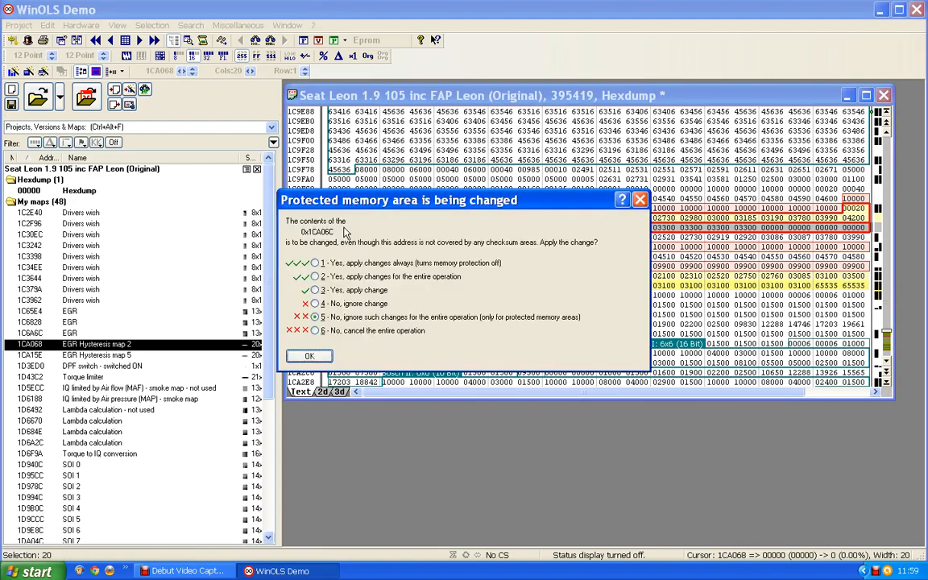
left_click(315, 263)
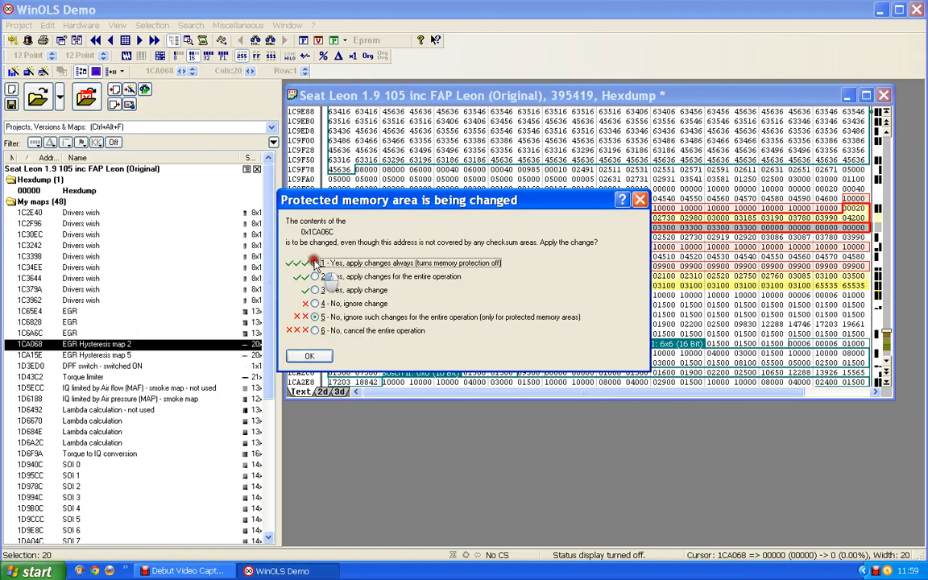
left_click(304, 357)
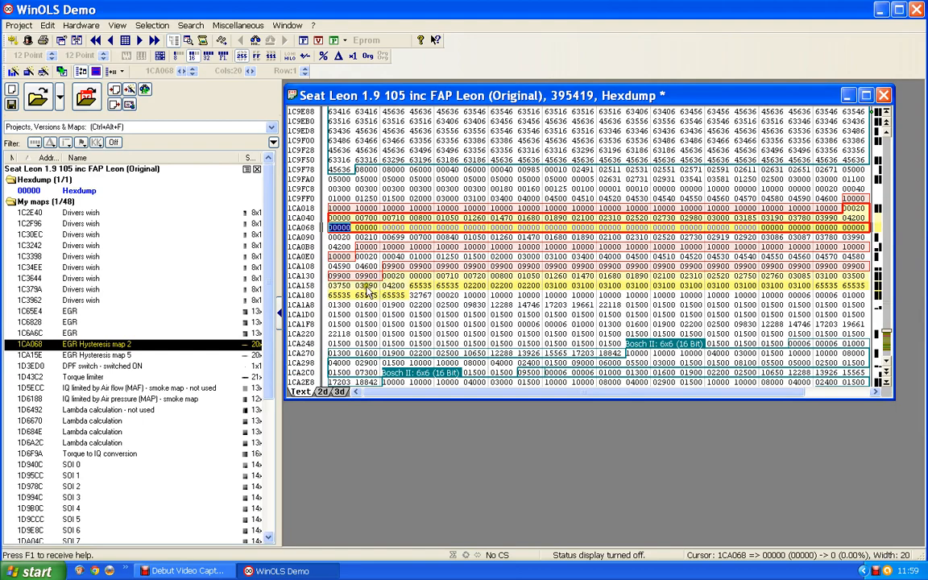
Step: Shift the data so a row starts at 1CA15E and set all 20 values of EGR Hysteresis map 5 to 0
left_click(417, 288)
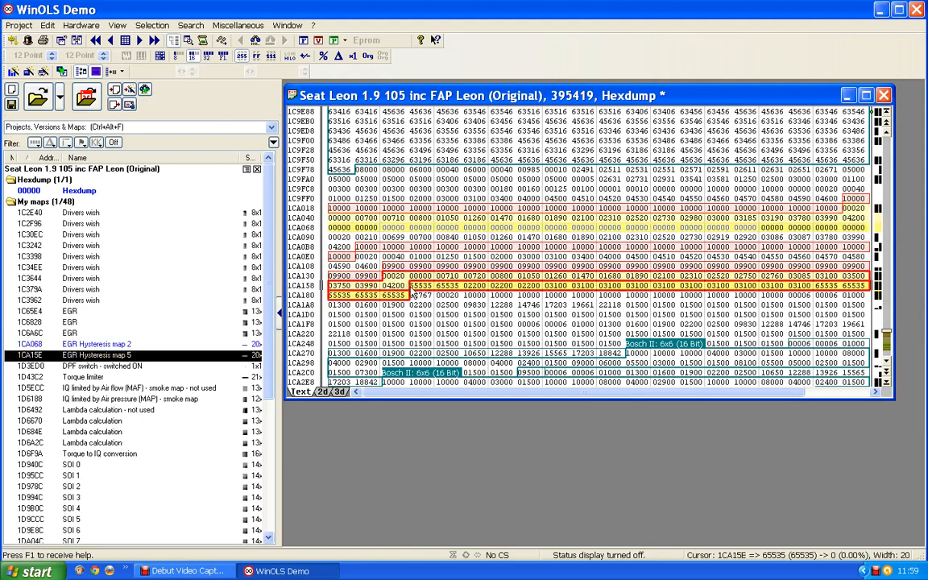
key("ctrl+Left")
key("ctrl+Left")
key("ctrl+Left")
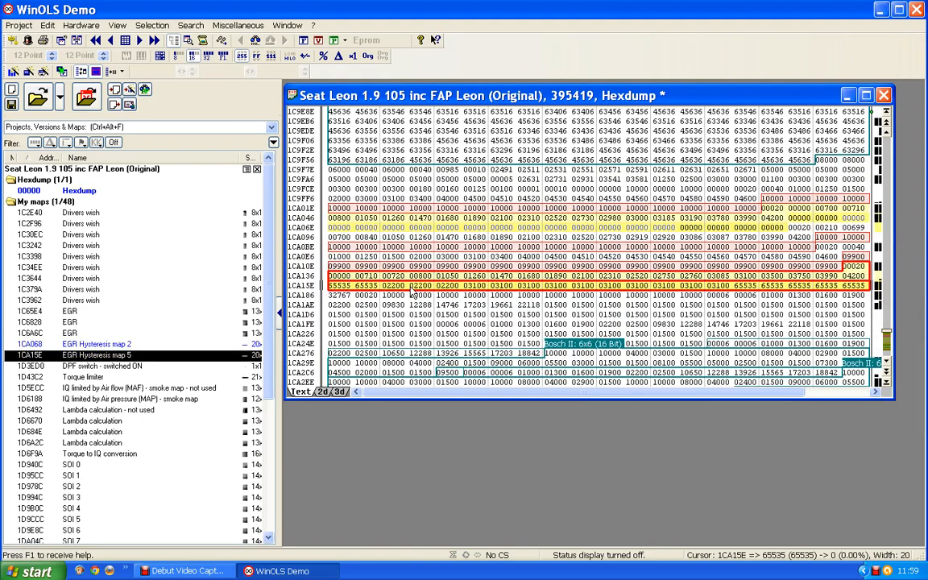
left_click_drag(335, 286, 854, 284)
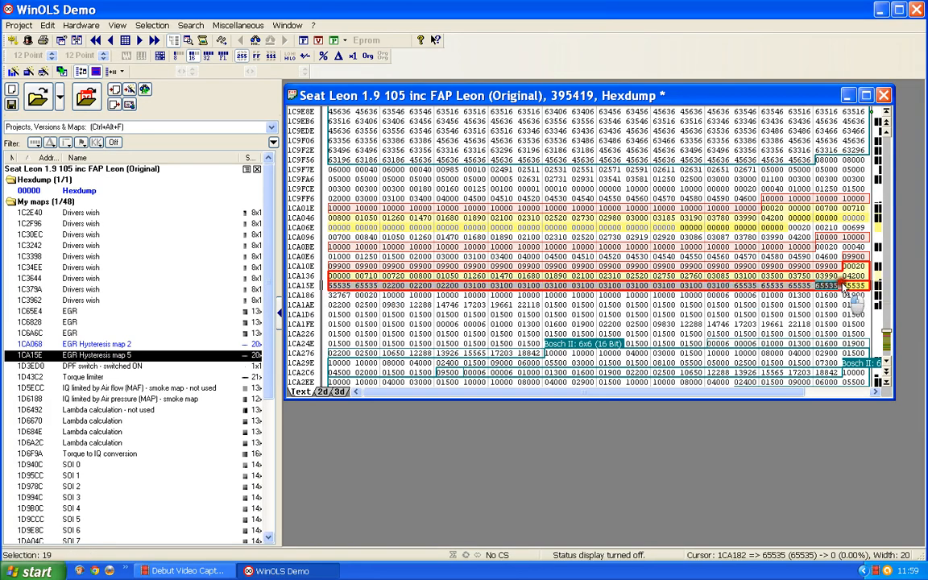
left_click(338, 286)
type("00000")
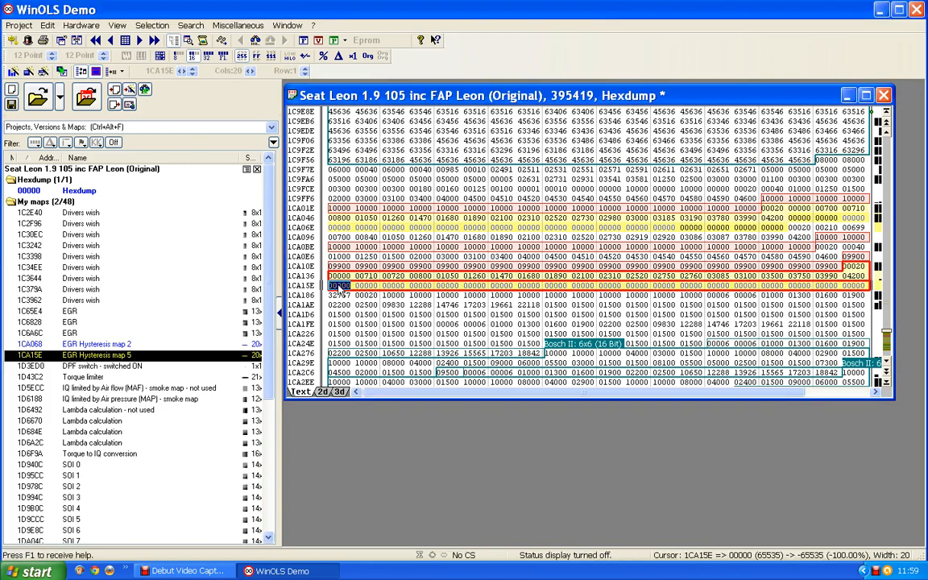
left_click(370, 322)
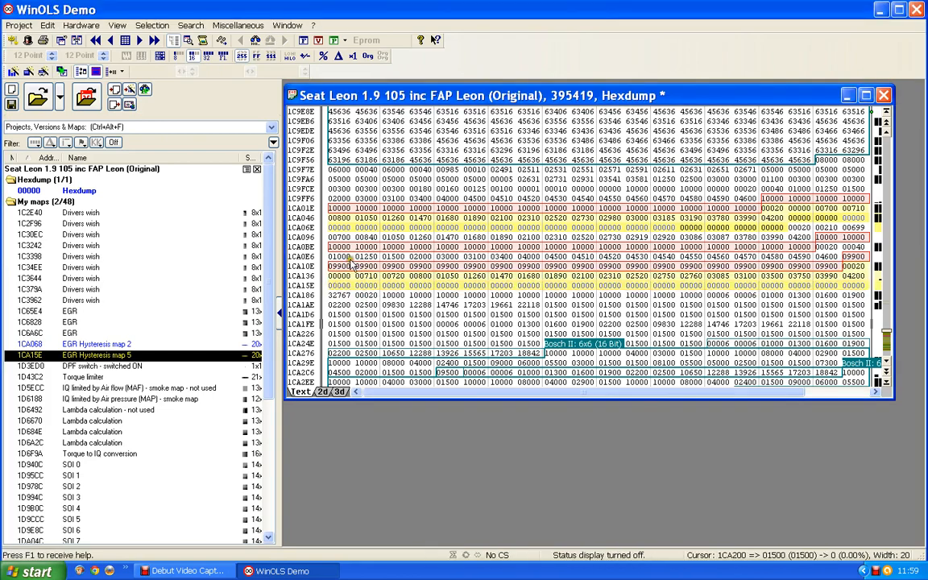